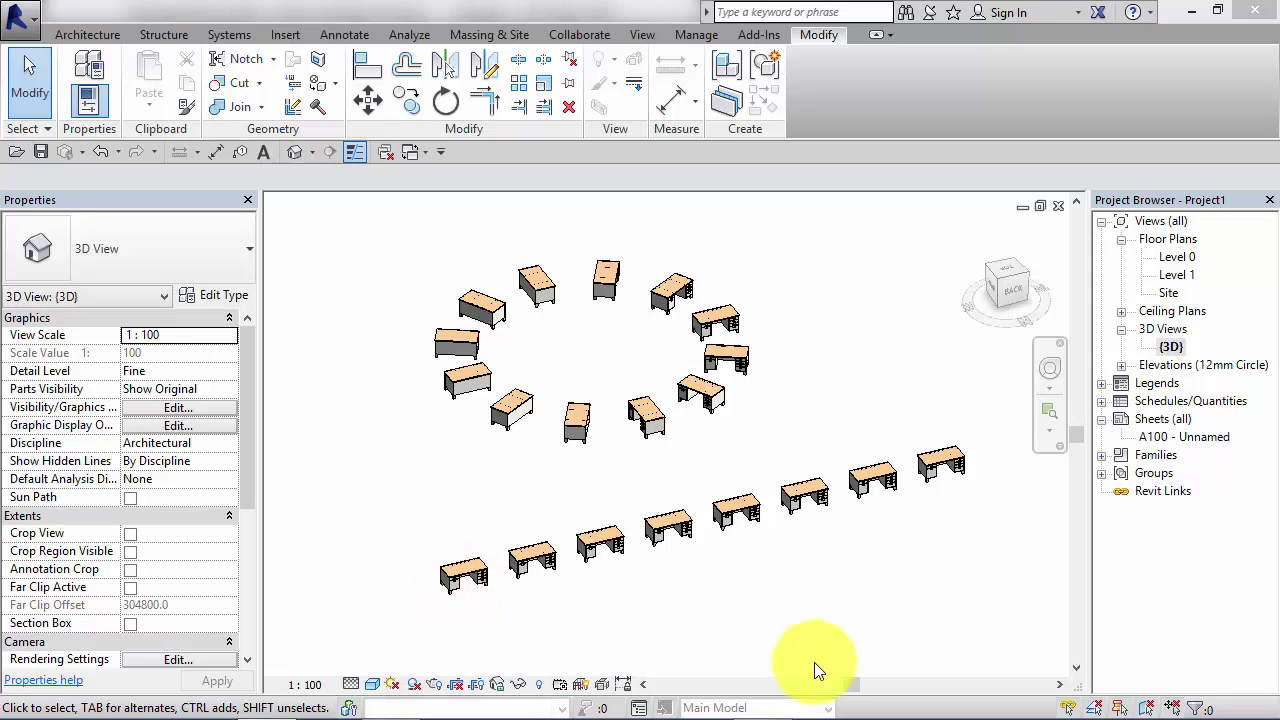
Bring up the Level 0 floor plan with its single Furniture_Desk
{"action": "scroll", "coordinate": [720, 605], "scroll_direction": "up", "scroll_amount": 3}
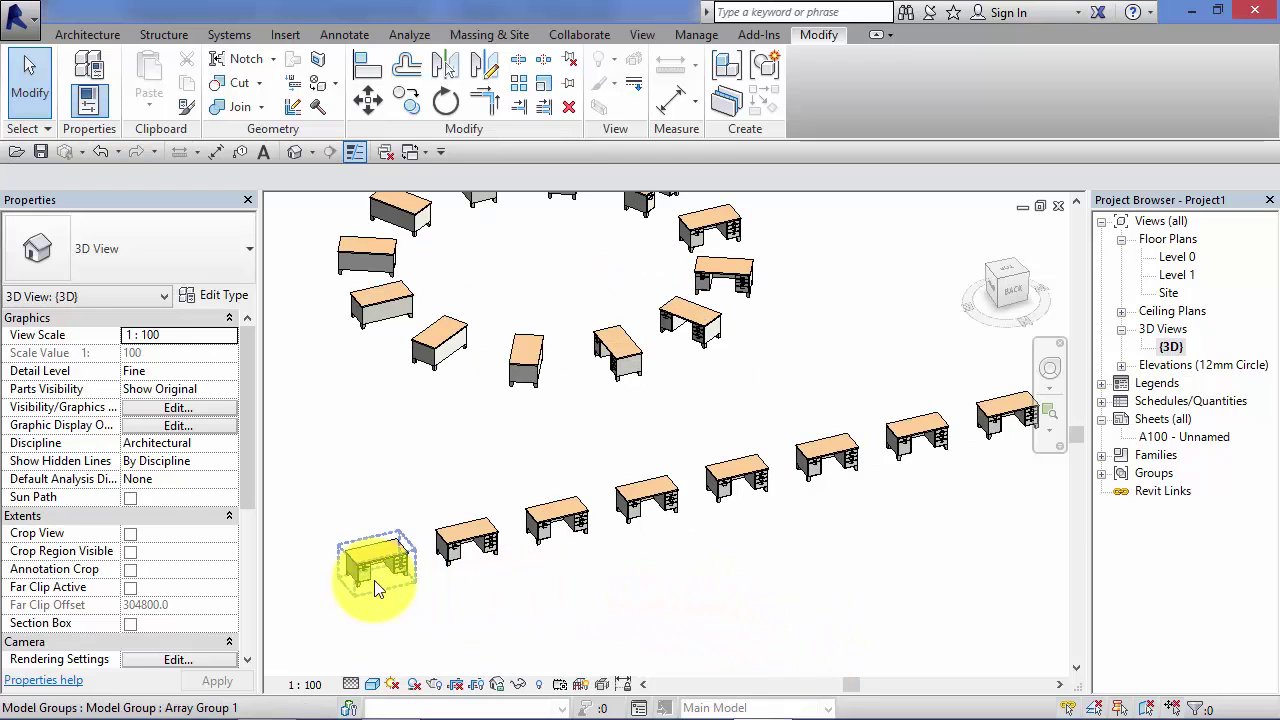
{"action": "scroll", "coordinate": [398, 588], "scroll_direction": "down", "scroll_amount": 3}
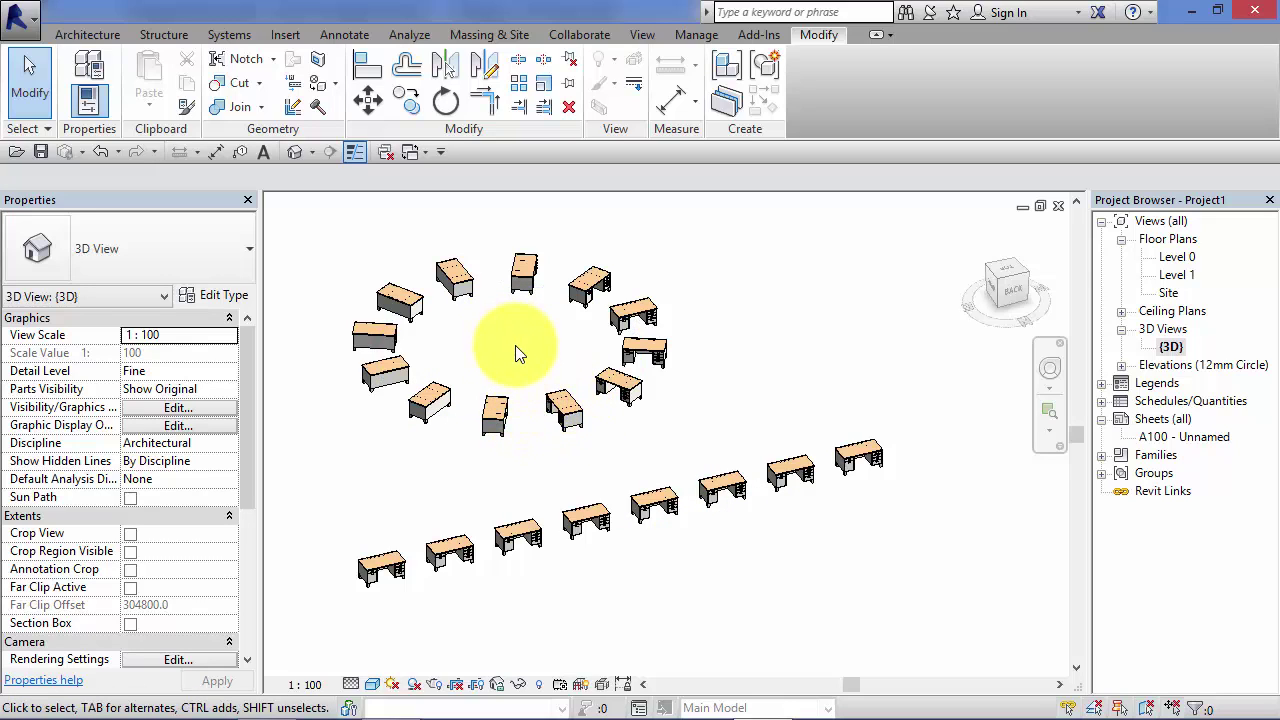
{"action": "key", "text": "Tab"}
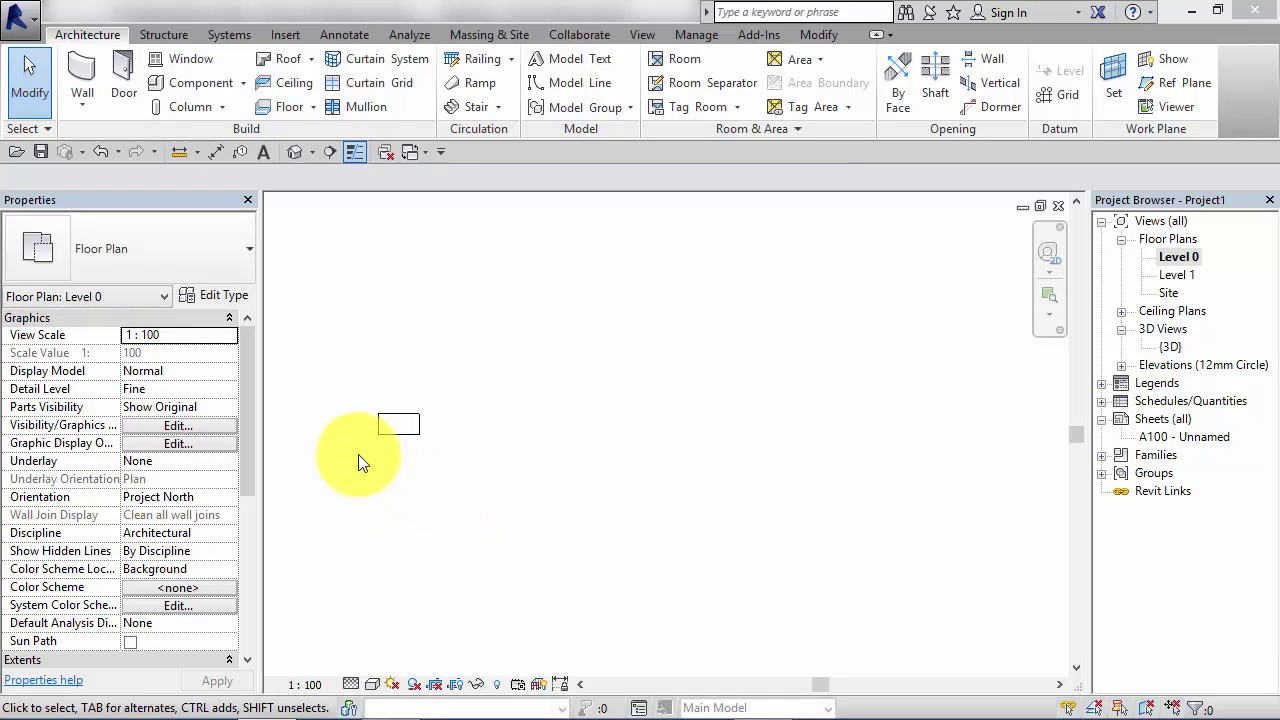
Select the Furniture_Desk on the Level 0 plan and launch the Array tool
{"action": "left_click", "coordinate": [401, 420]}
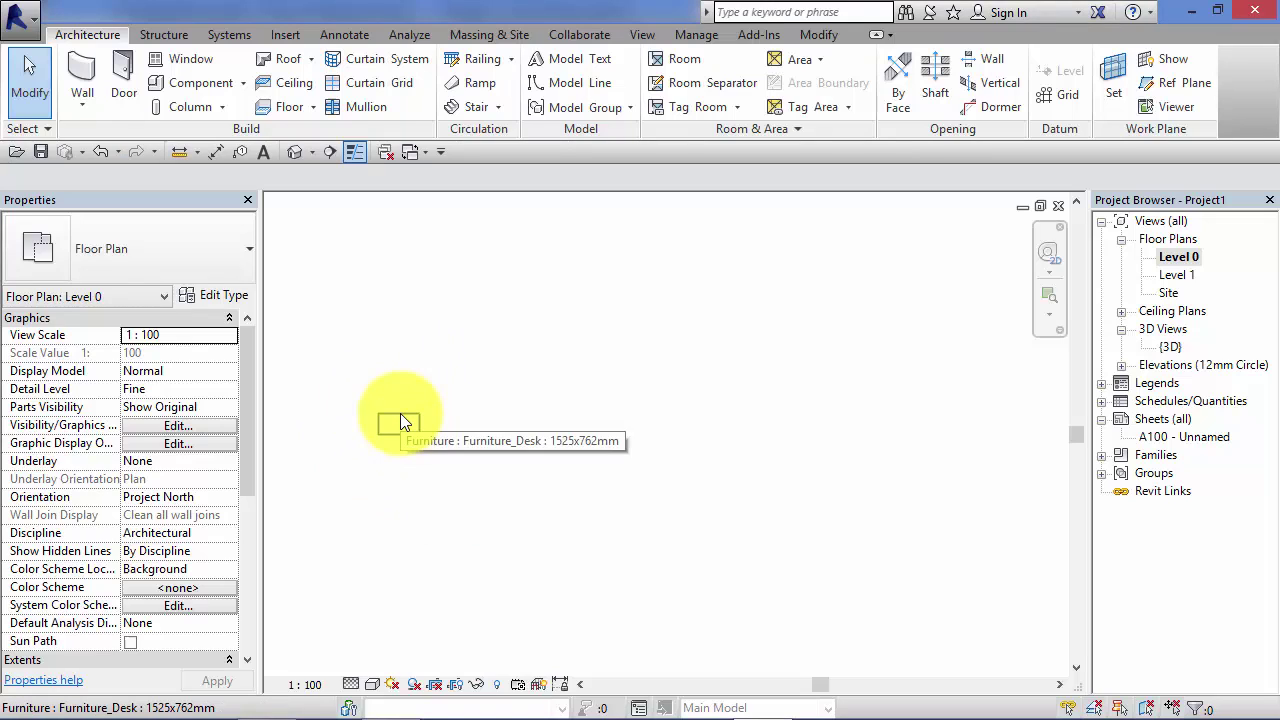
{"action": "left_click", "coordinate": [400, 414]}
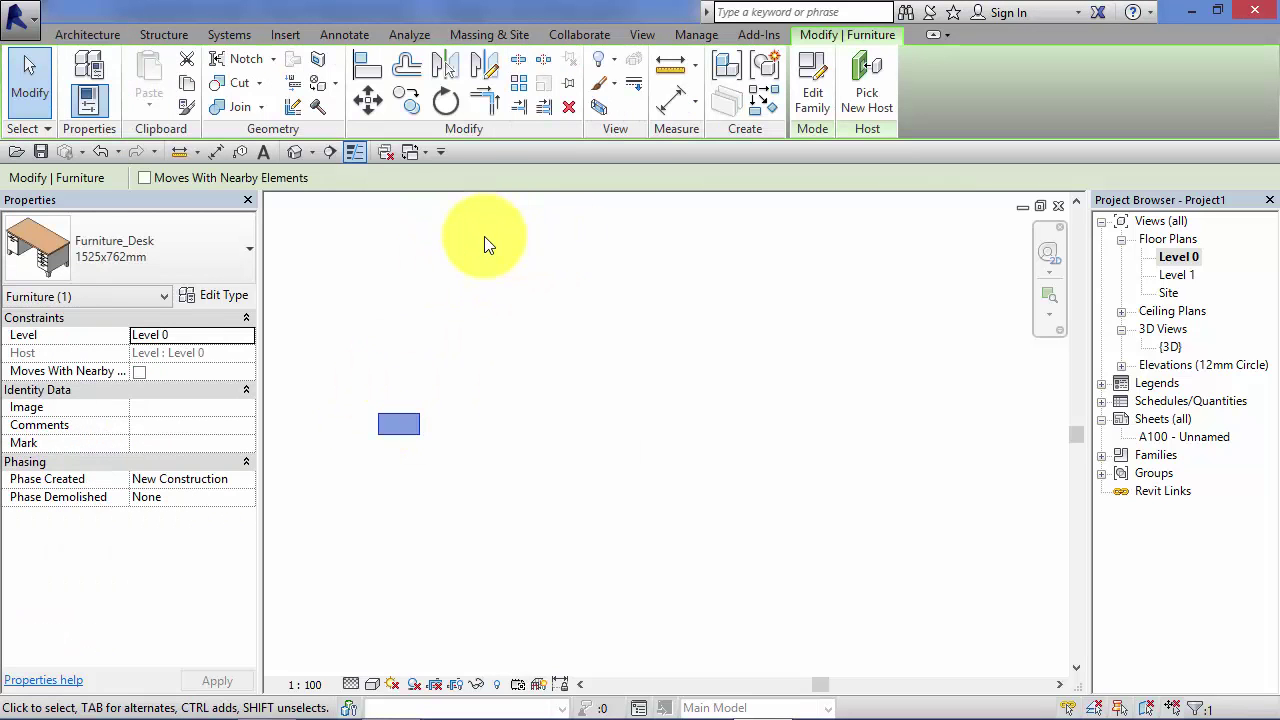
{"action": "left_click", "coordinate": [520, 86]}
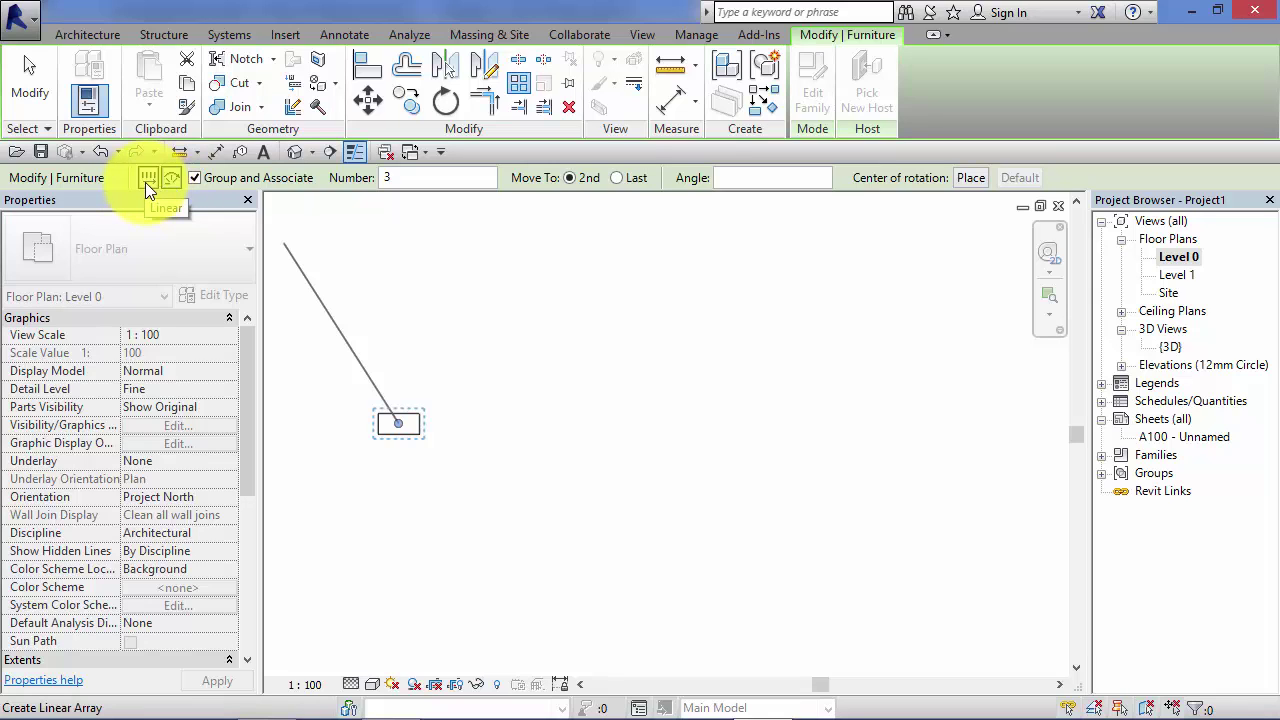
Make the desk array Linear with 10 copies, starting at the desk's end
{"action": "left_click", "coordinate": [145, 182]}
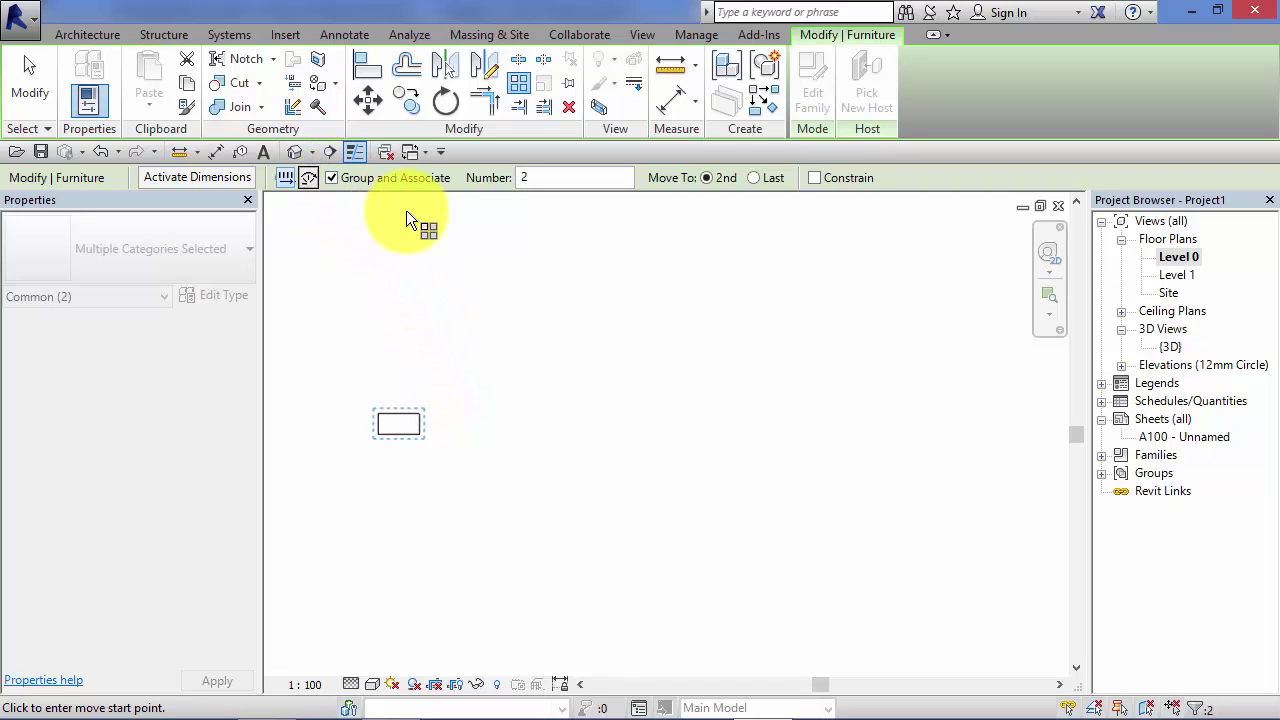
{"action": "left_click", "coordinate": [555, 178]}
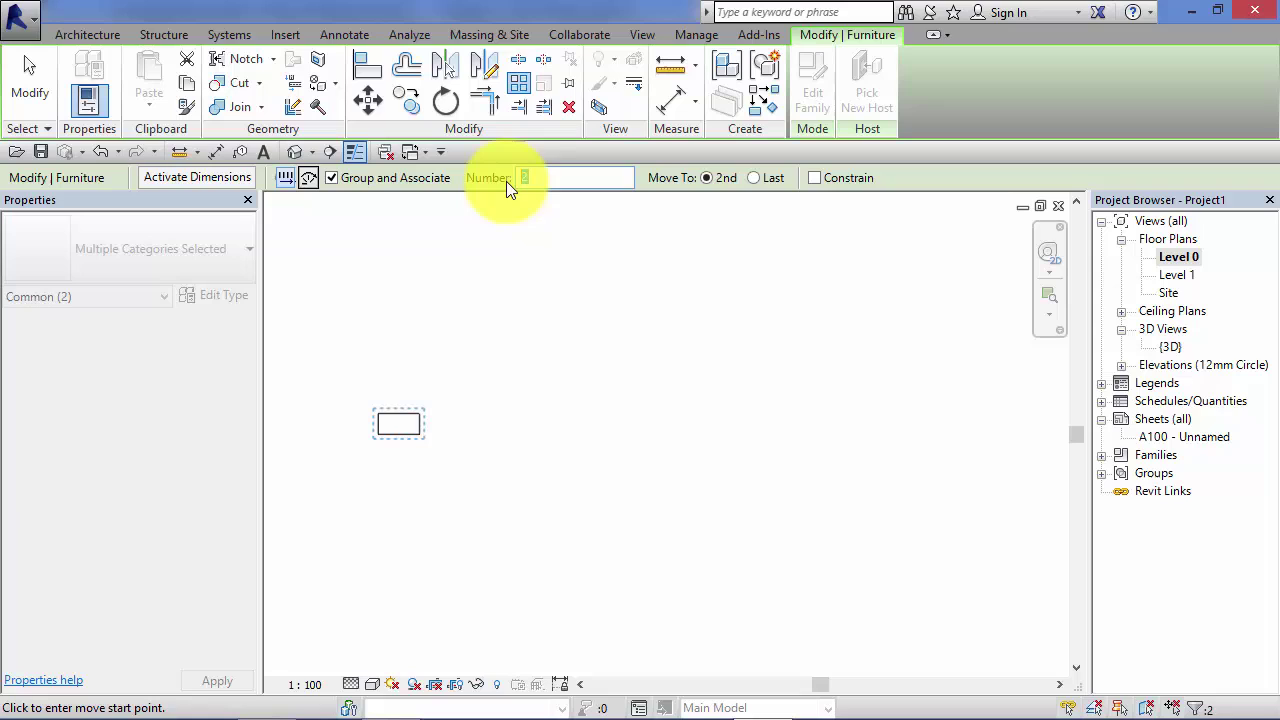
{"action": "type", "text": "10"}
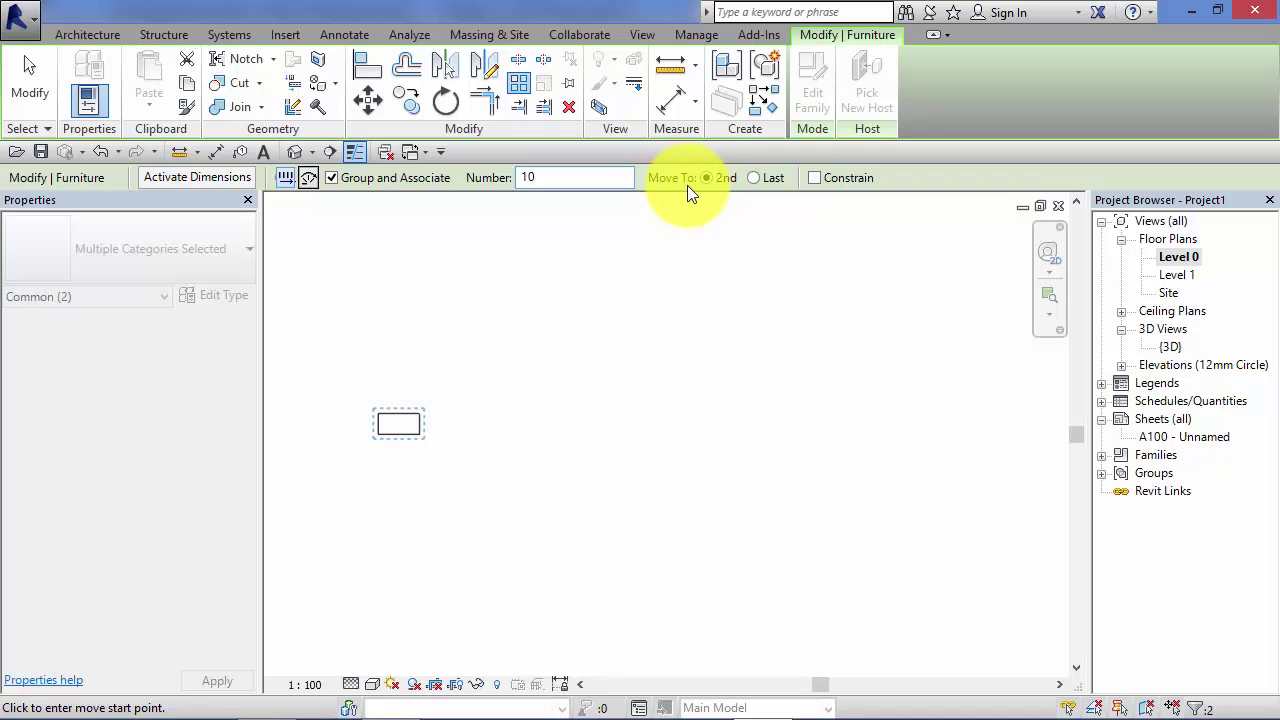
{"action": "key", "text": "Return"}
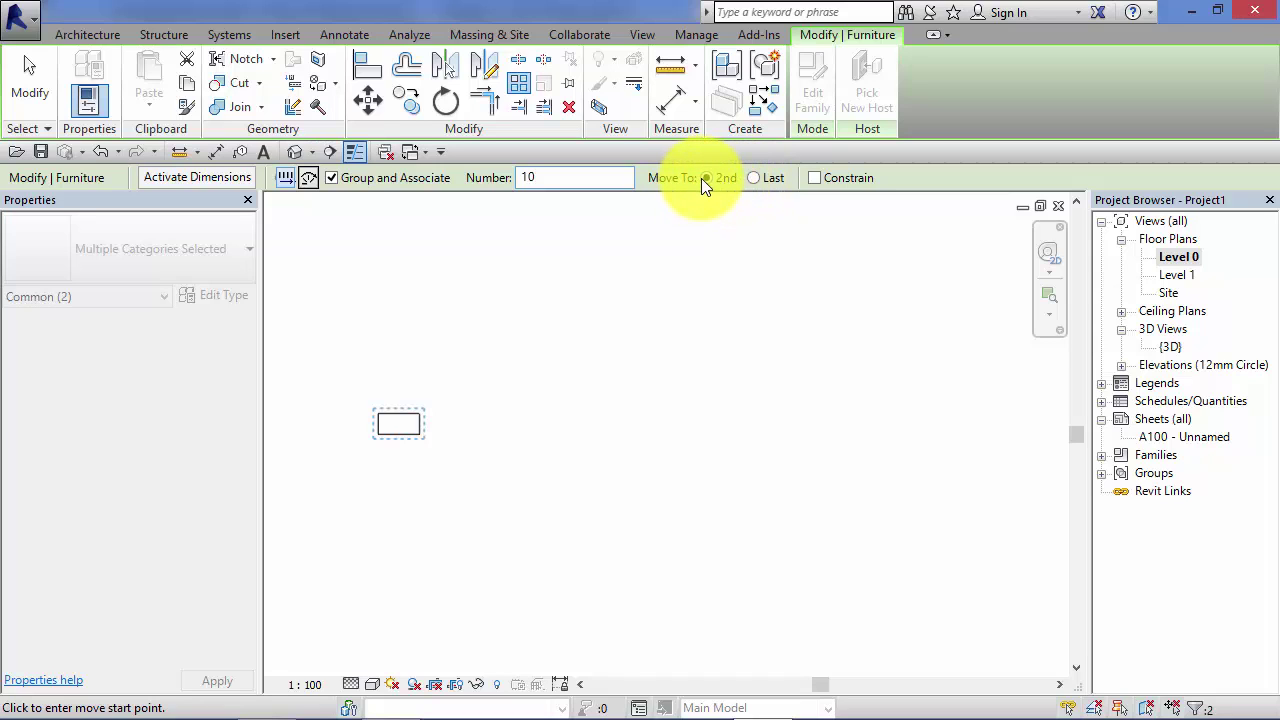
{"action": "left_click", "coordinate": [380, 431]}
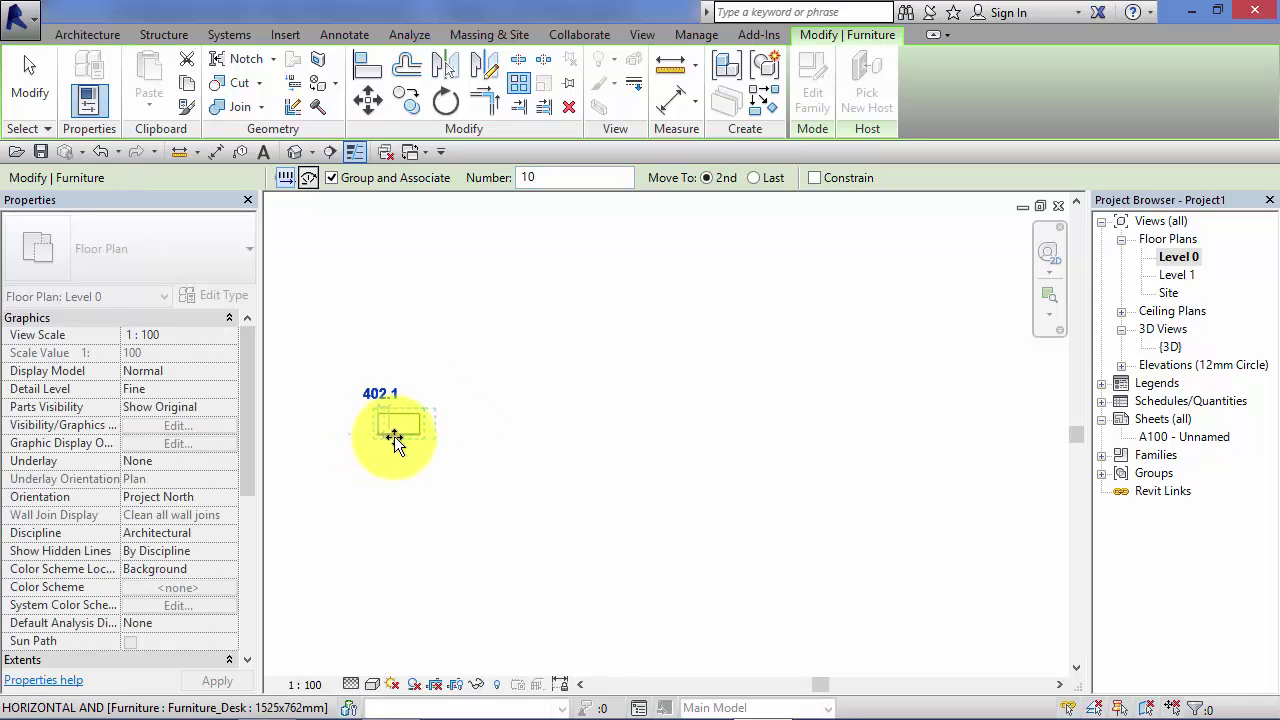
Lay ten desks out horizontally to the right and commit them as Array Group 1
{"action": "left_click", "coordinate": [452, 436]}
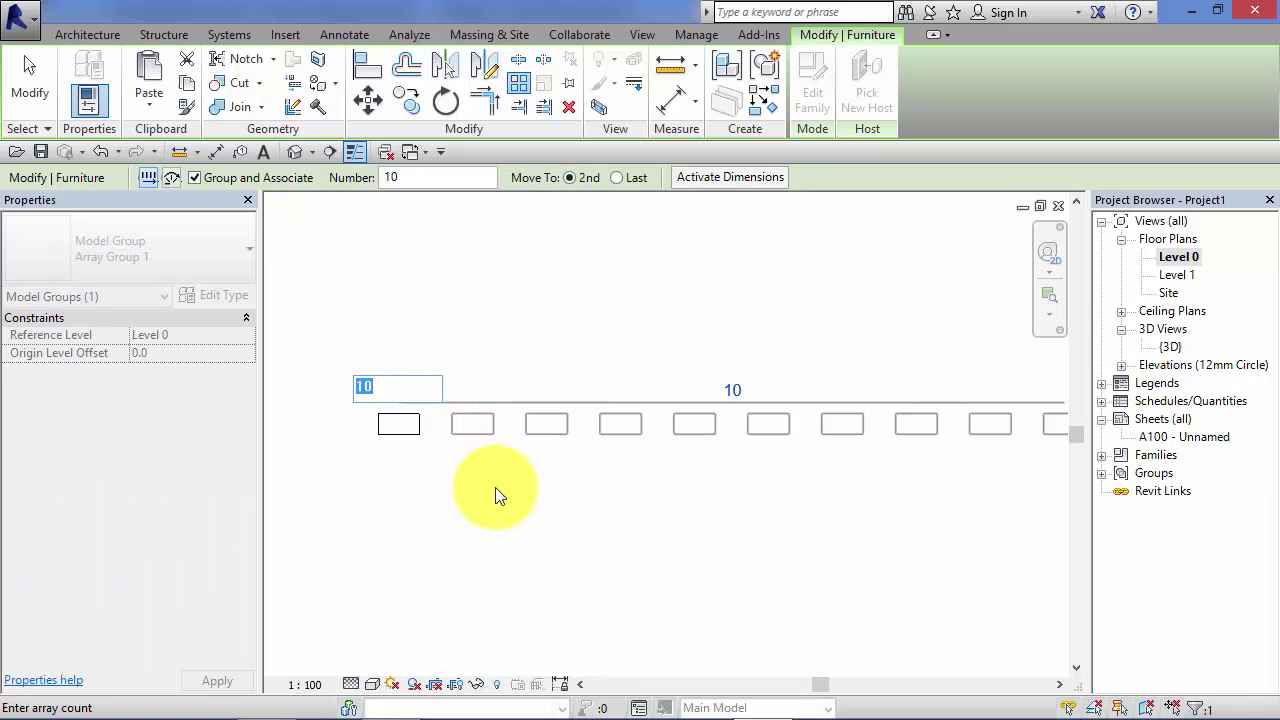
{"action": "middle_click_drag", "start_coordinate": [507, 494], "coordinate": [469, 489]}
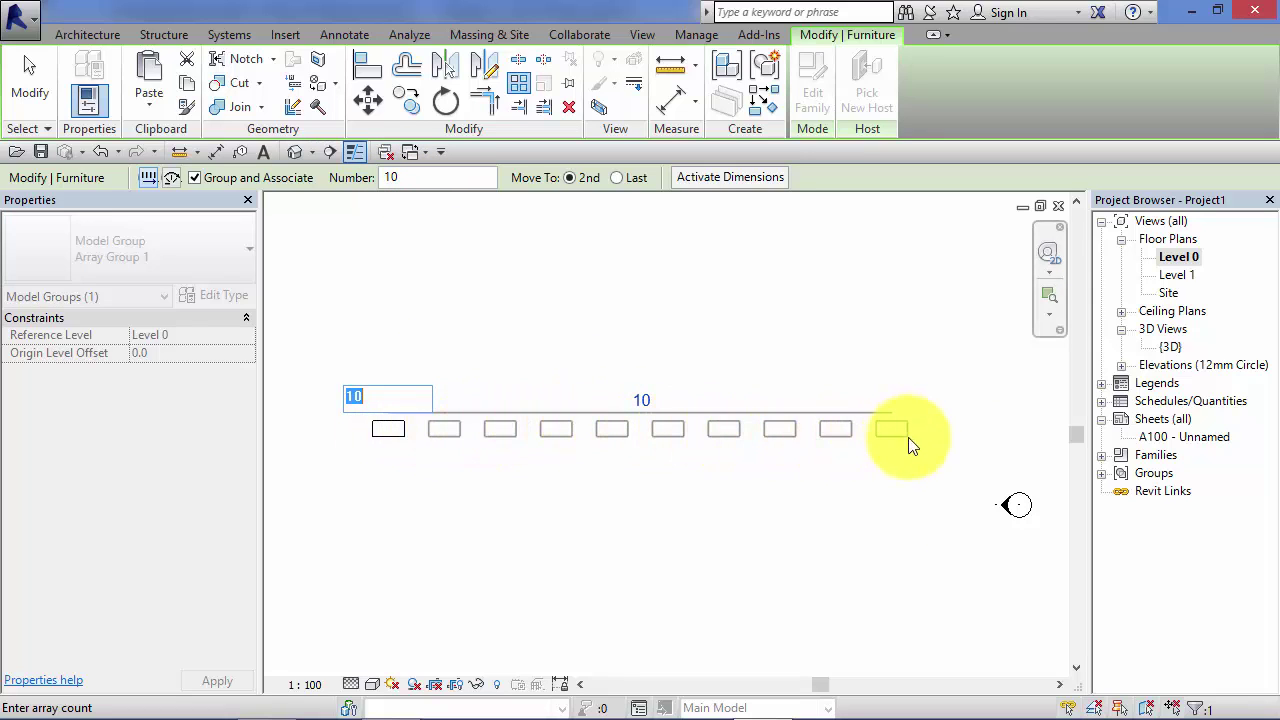
{"action": "left_click", "coordinate": [643, 488]}
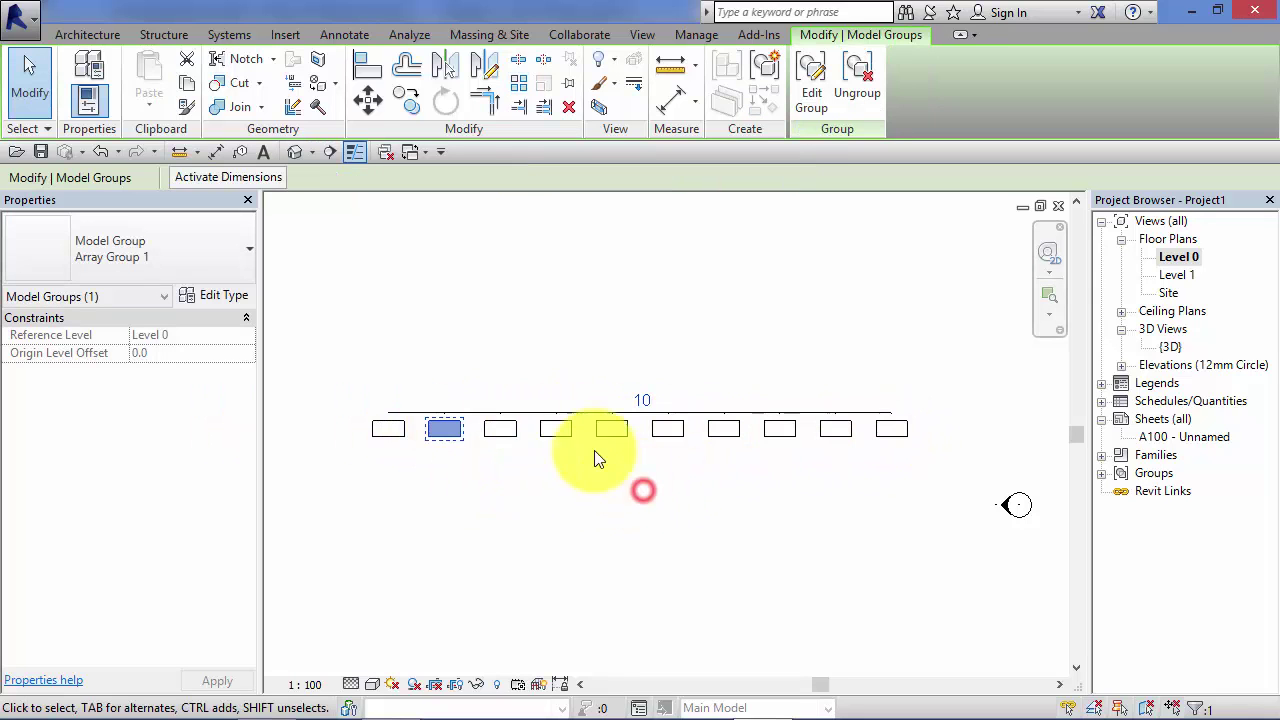
{"action": "left_click", "coordinate": [27, 88]}
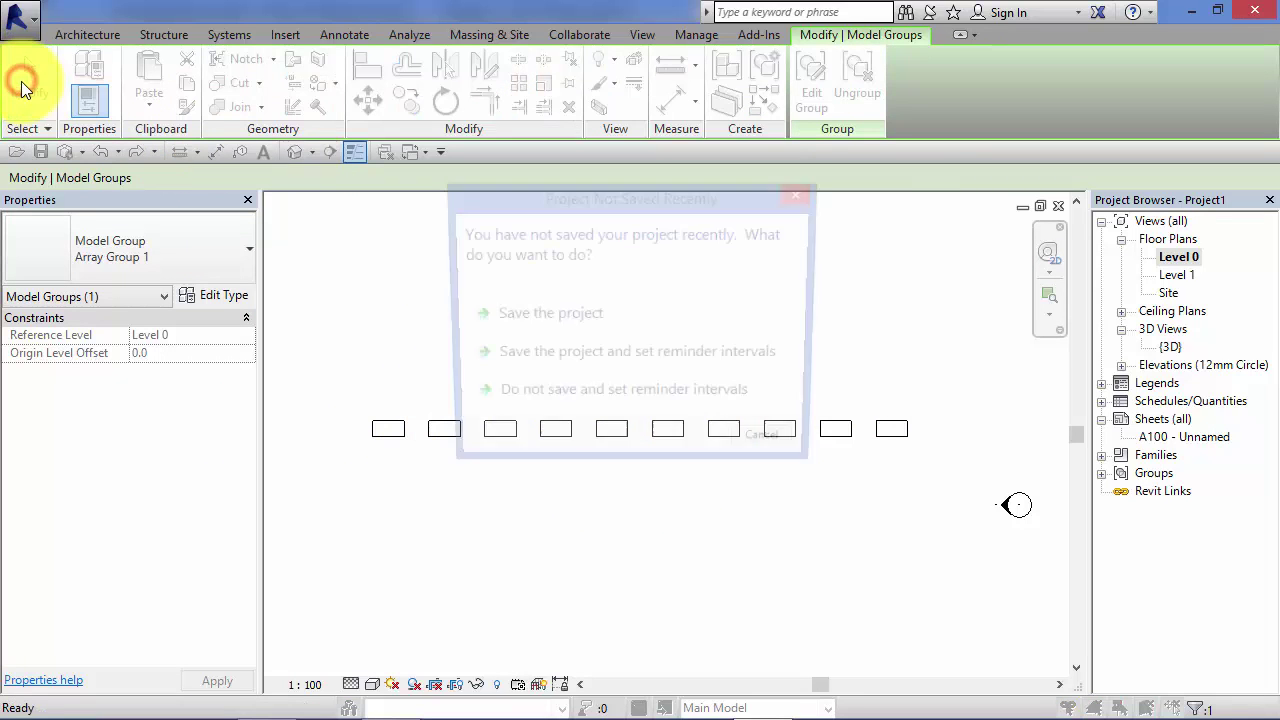
Dismiss the save reminder, place a new Furniture_Desk above the row, and select it
{"action": "left_click", "coordinate": [782, 450]}
{"action": "left_click", "coordinate": [780, 523]}
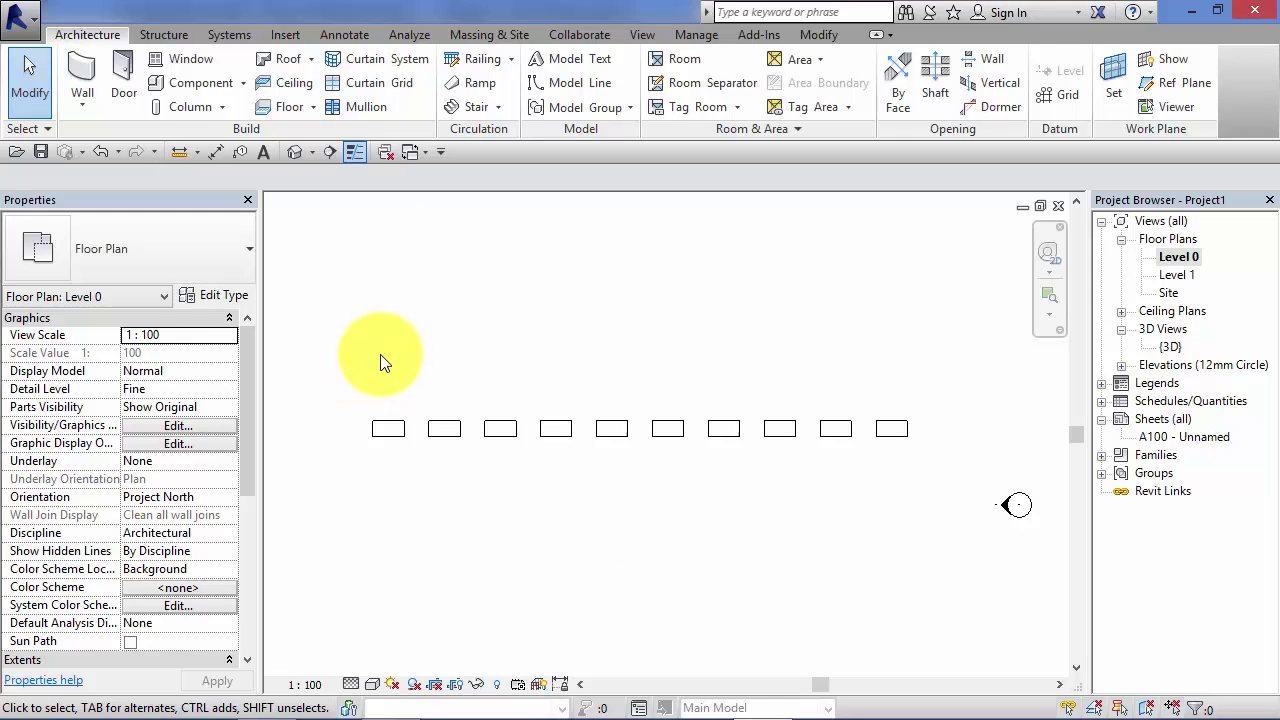
{"action": "left_click", "coordinate": [166, 86]}
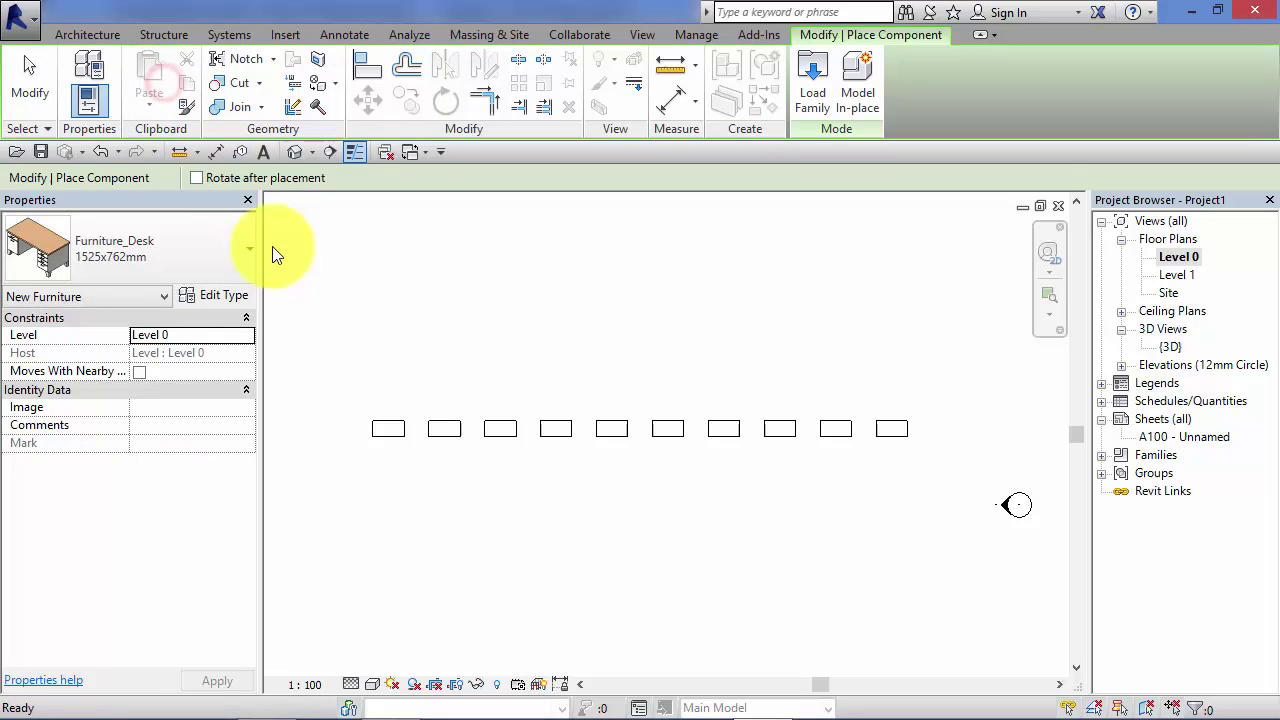
{"action": "left_click", "coordinate": [375, 338]}
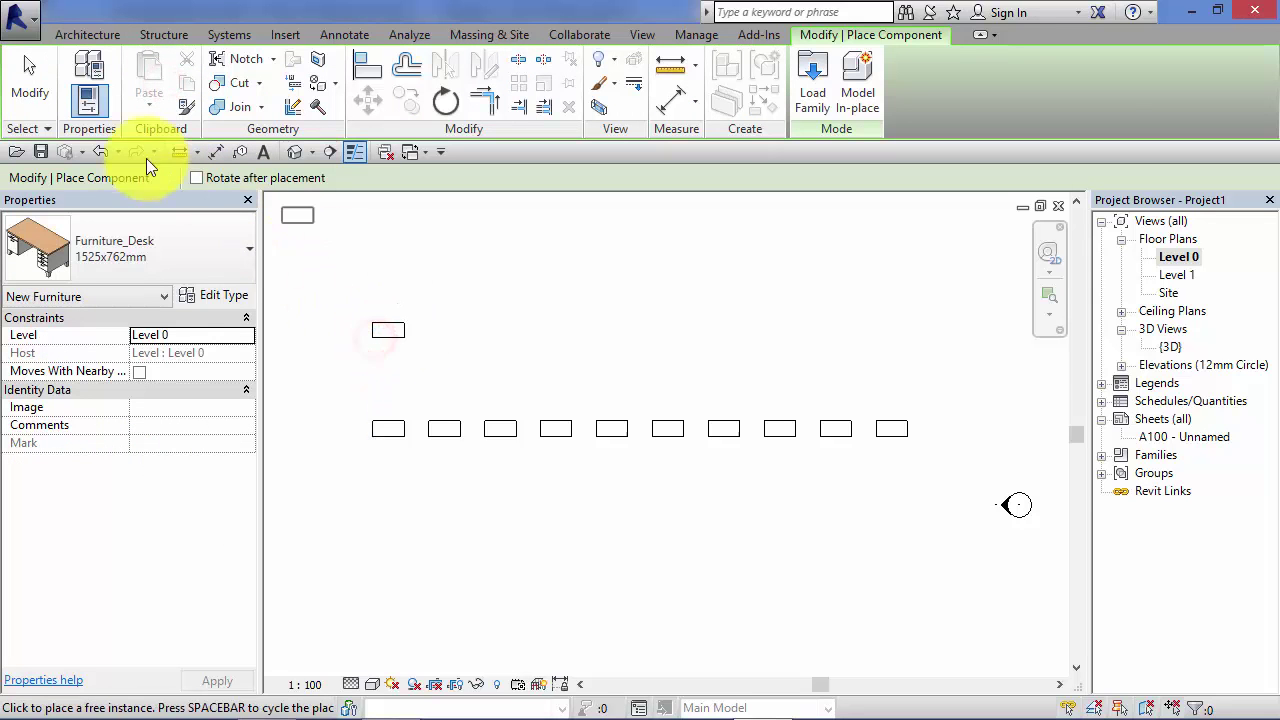
{"action": "left_click", "coordinate": [27, 78]}
{"action": "left_click", "coordinate": [386, 337]}
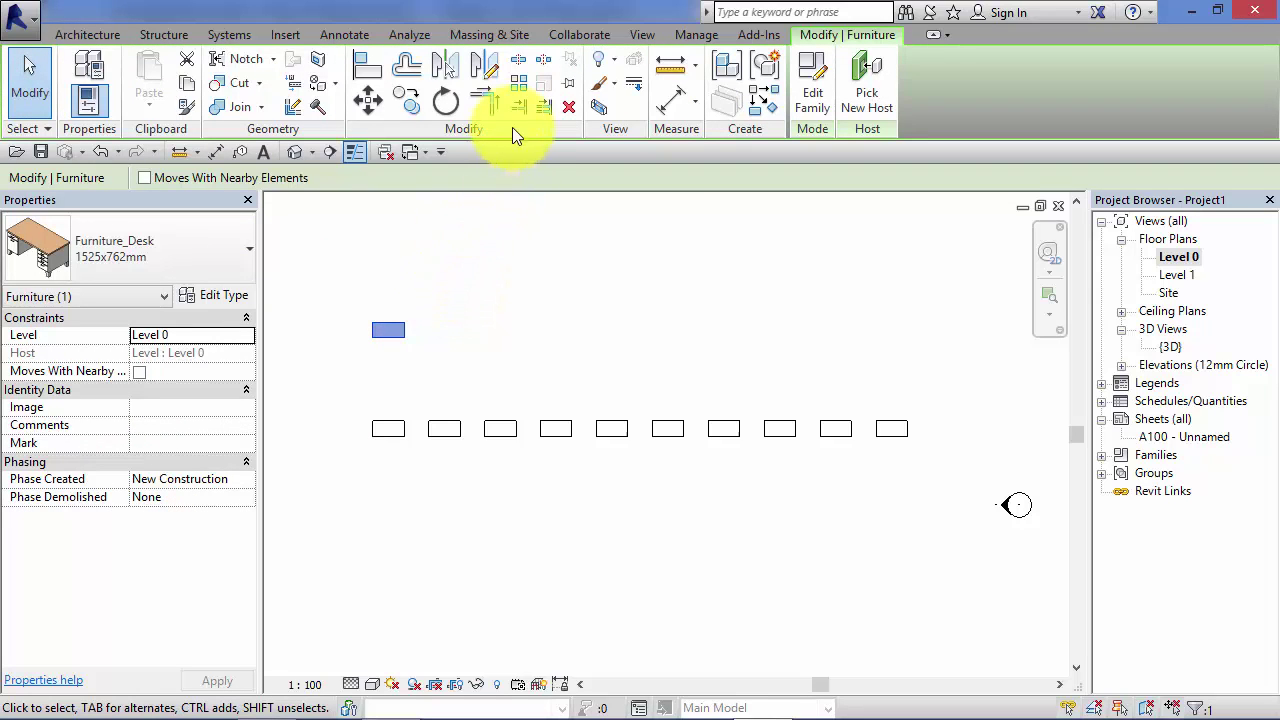
Linearly array the new desk: 8 copies, Move To Last, ending up and to the right
{"action": "left_click", "coordinate": [519, 84]}
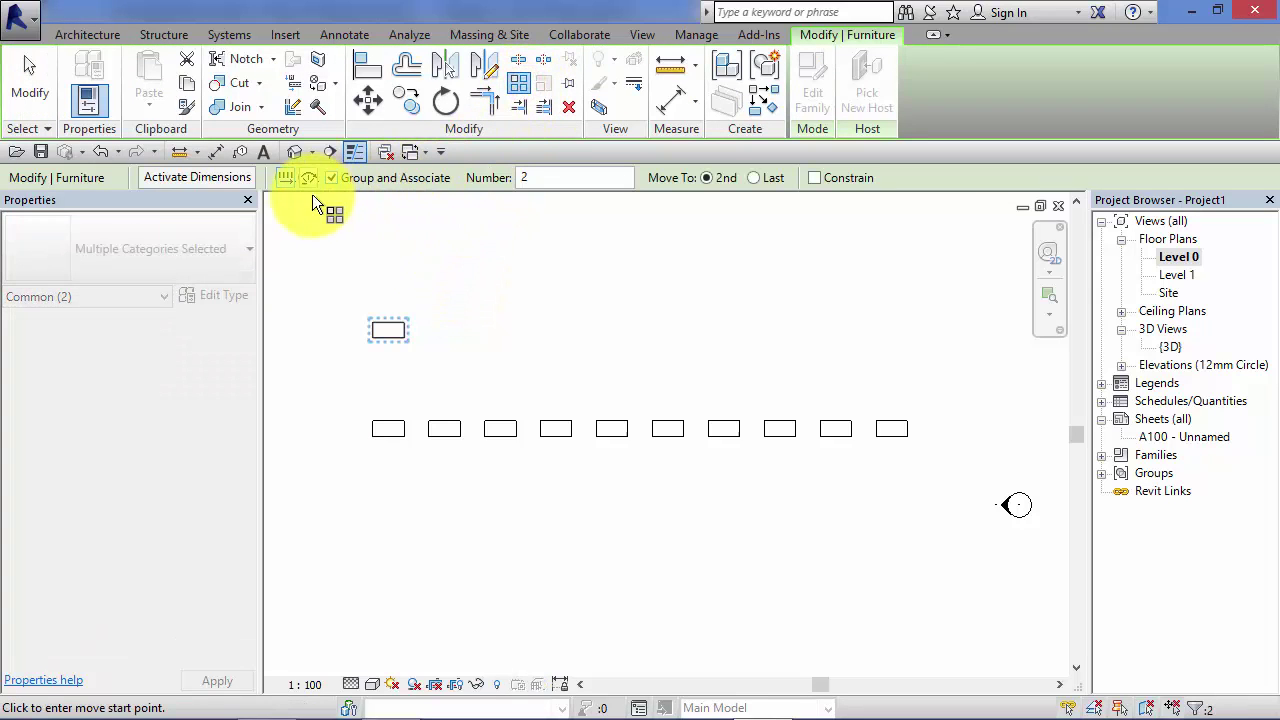
{"action": "left_click", "coordinate": [284, 187]}
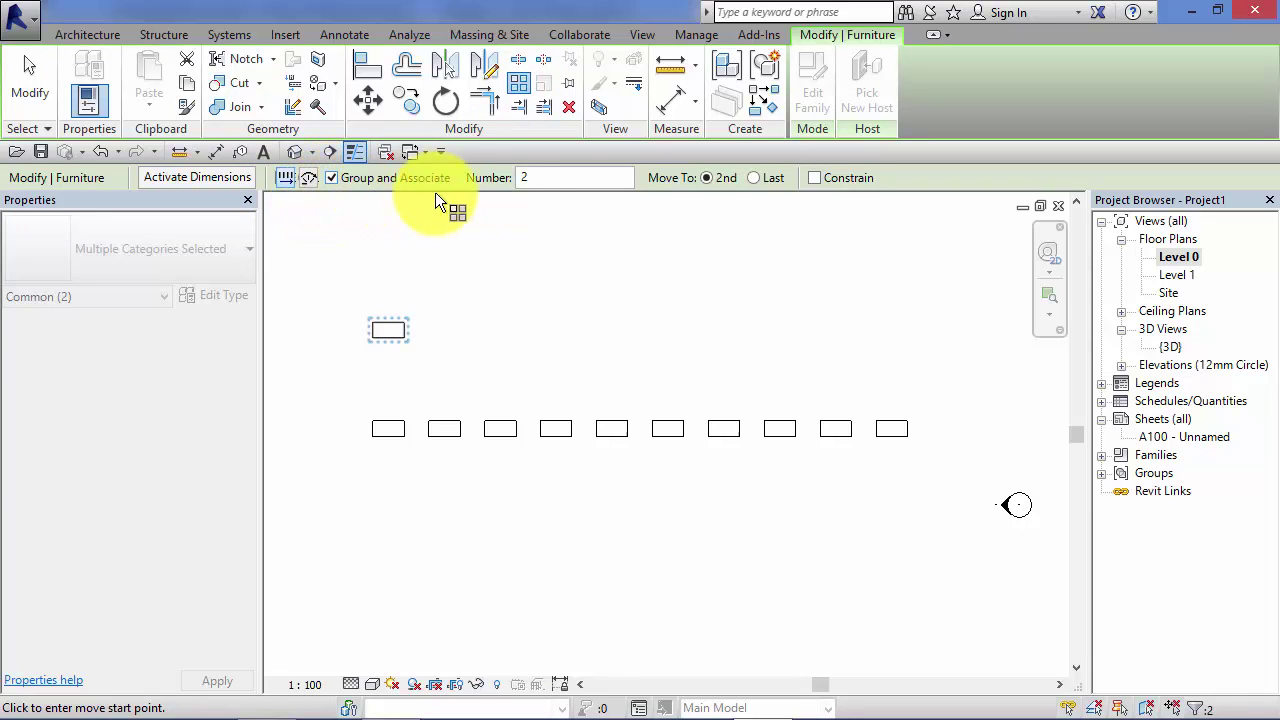
{"action": "left_click_drag", "start_coordinate": [543, 177], "coordinate": [496, 178]}
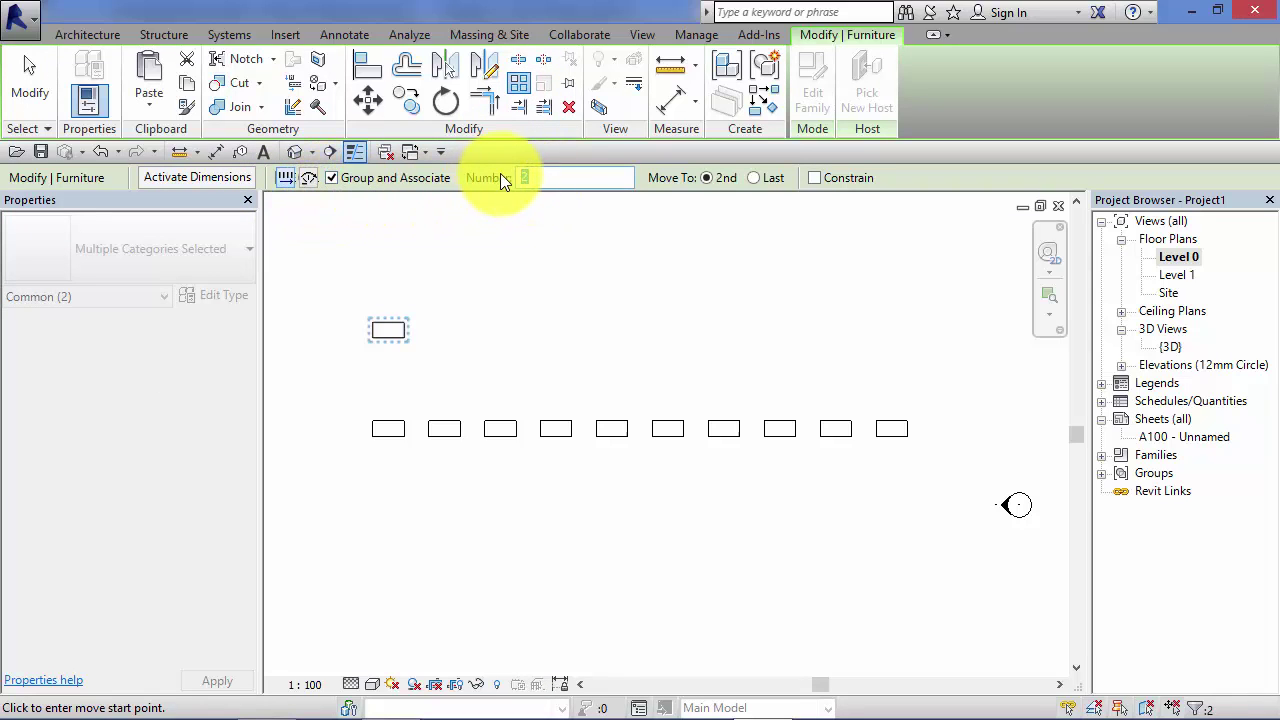
{"action": "type", "text": "8"}
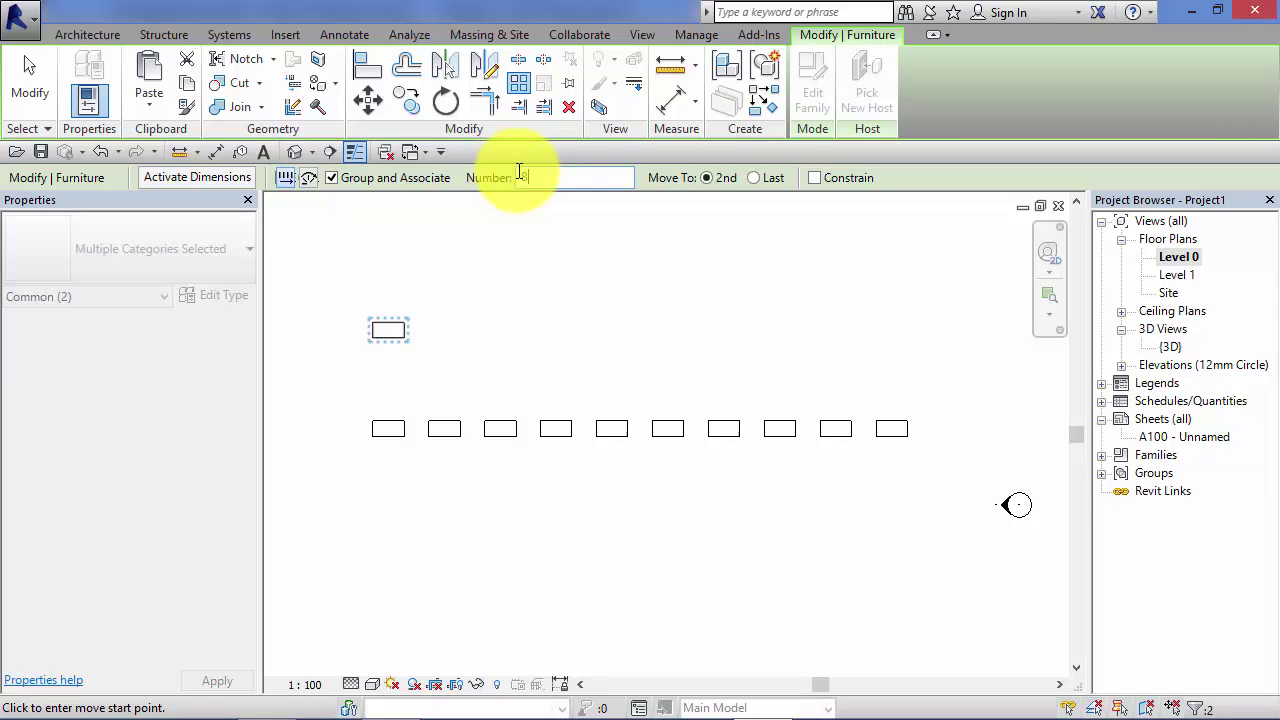
{"action": "left_click", "coordinate": [754, 178]}
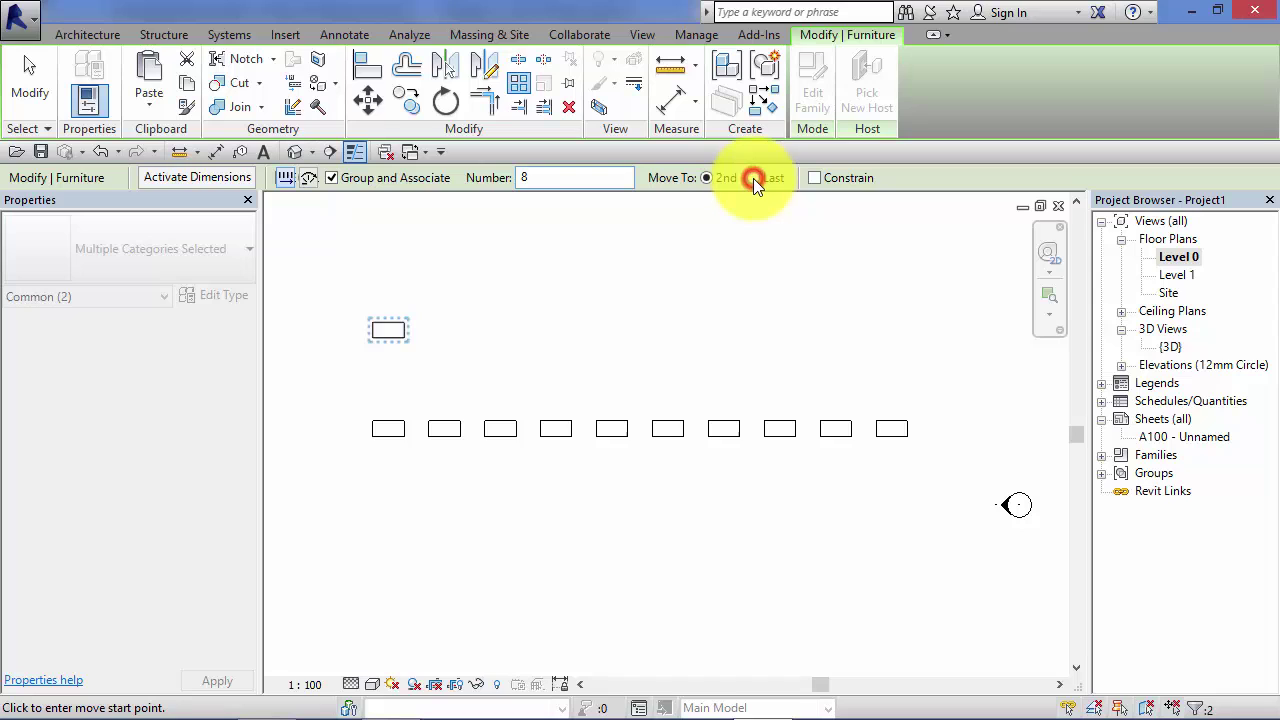
{"action": "left_click", "coordinate": [407, 335]}
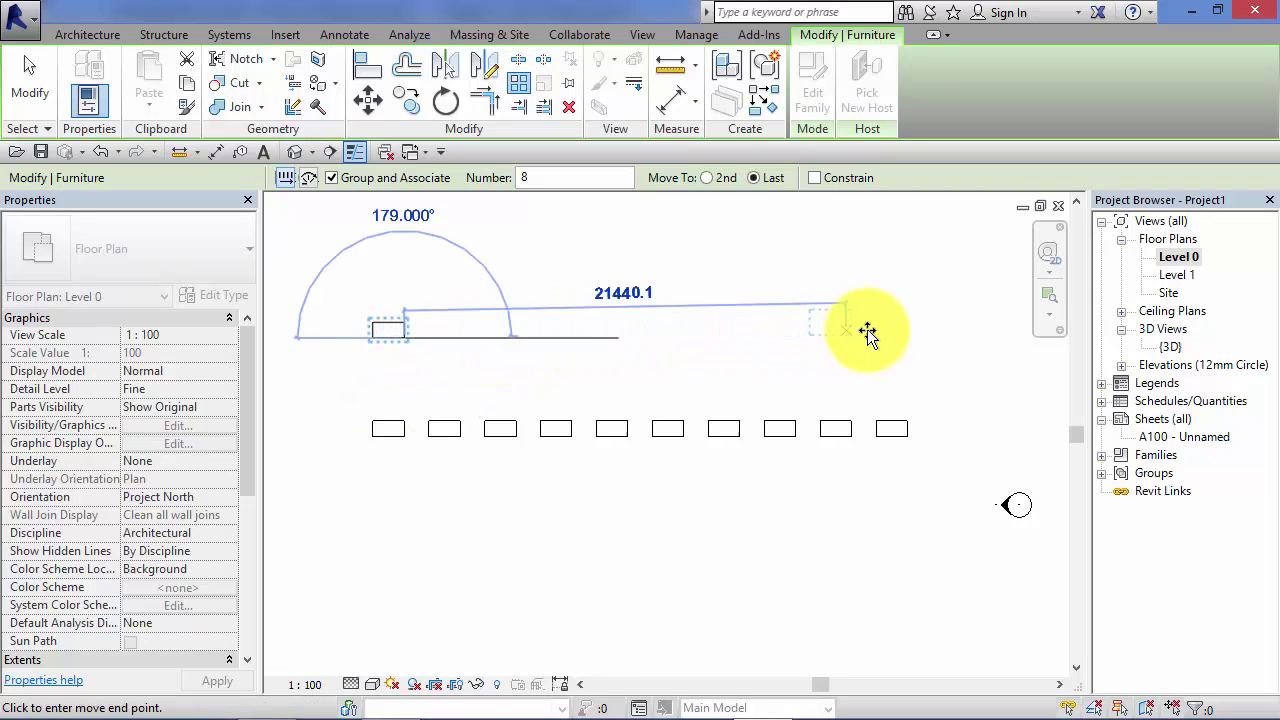
{"action": "scroll", "coordinate": [877, 306], "scroll_direction": "down", "scroll_amount": 2}
{"action": "middle_click_drag", "start_coordinate": [877, 306], "coordinate": [771, 488]}
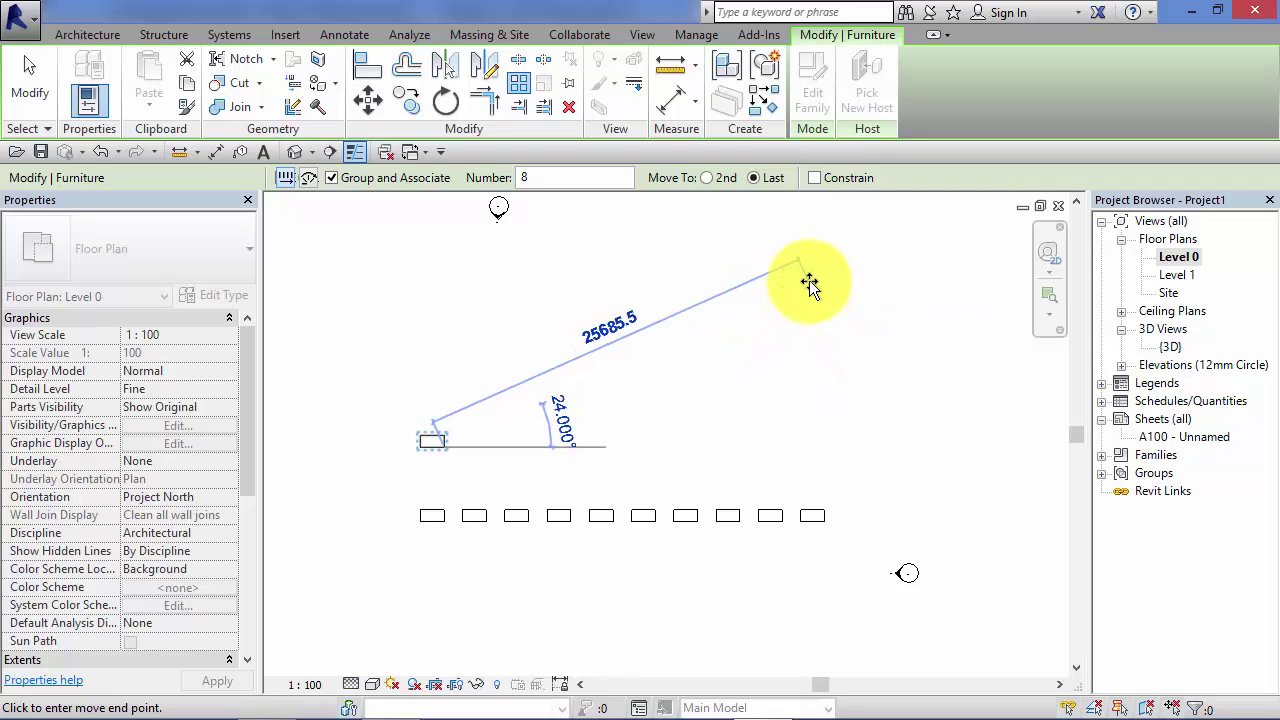
{"action": "left_click", "coordinate": [809, 280]}
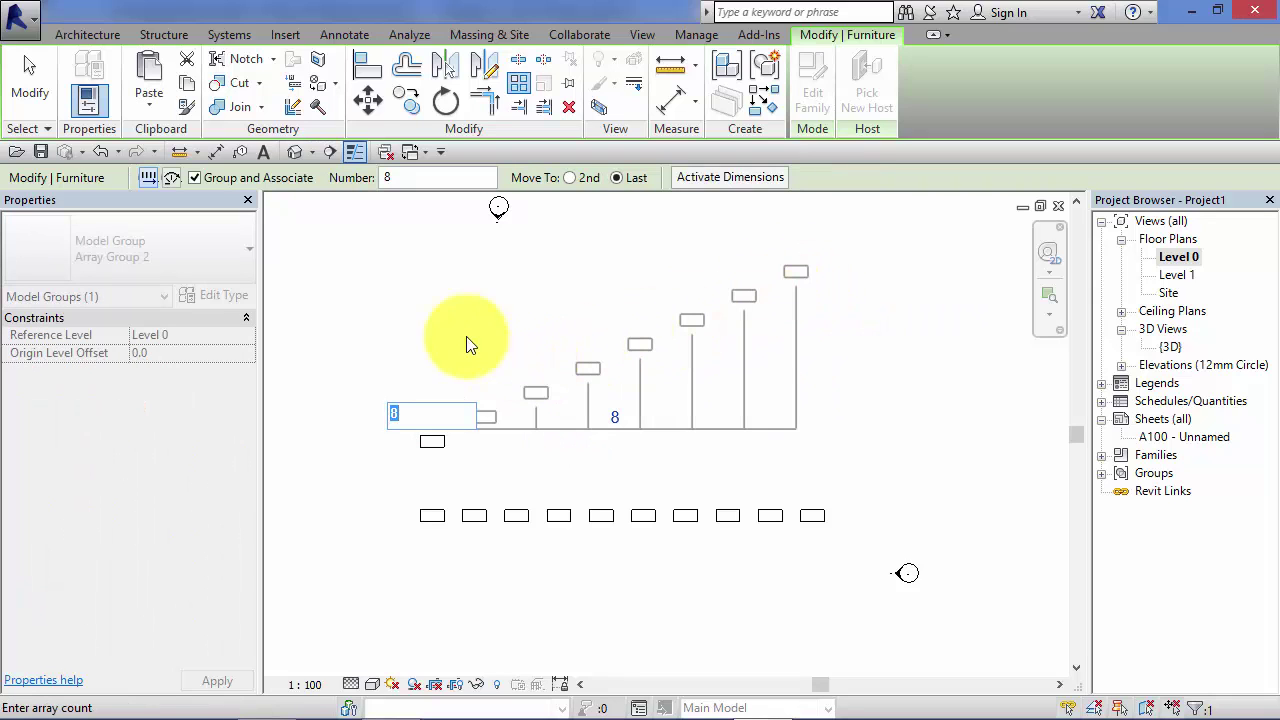
End the Array command to complete the diagonal array as Array Group 2
{"action": "left_click", "coordinate": [30, 78]}
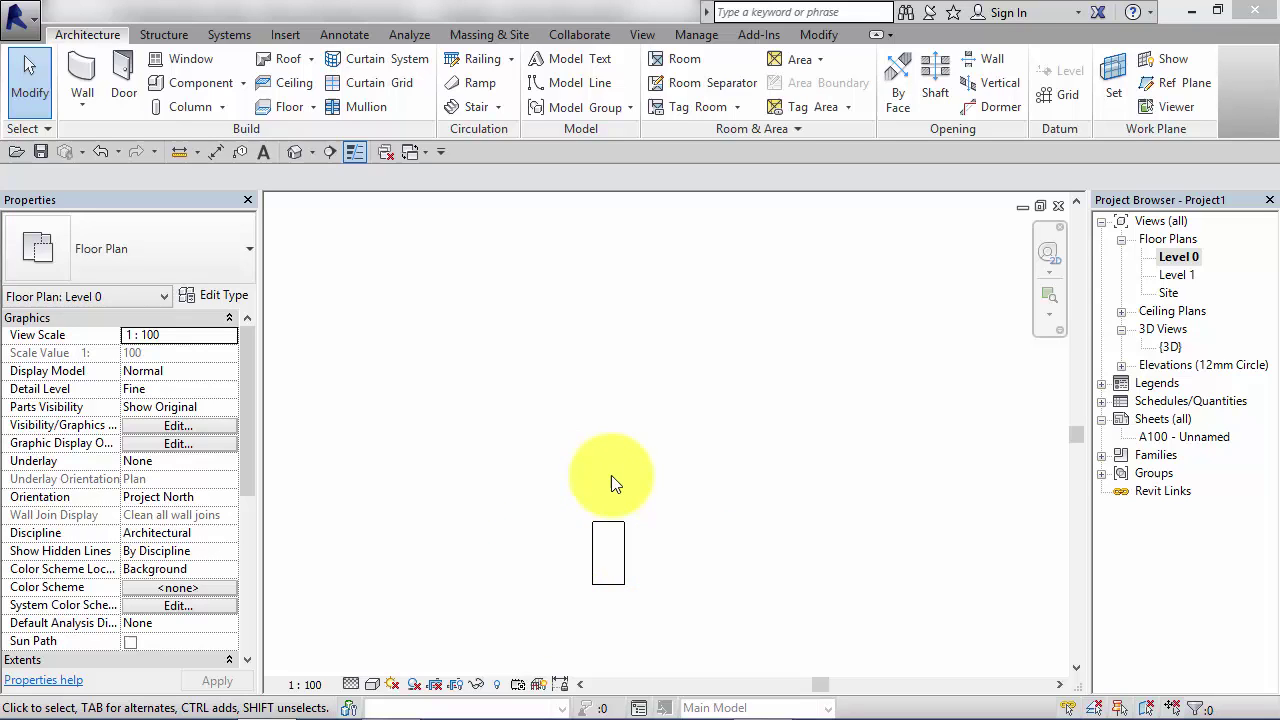
Select the lone upright desk and begin a Radial array with 12 copies
{"action": "left_click", "coordinate": [622, 542]}
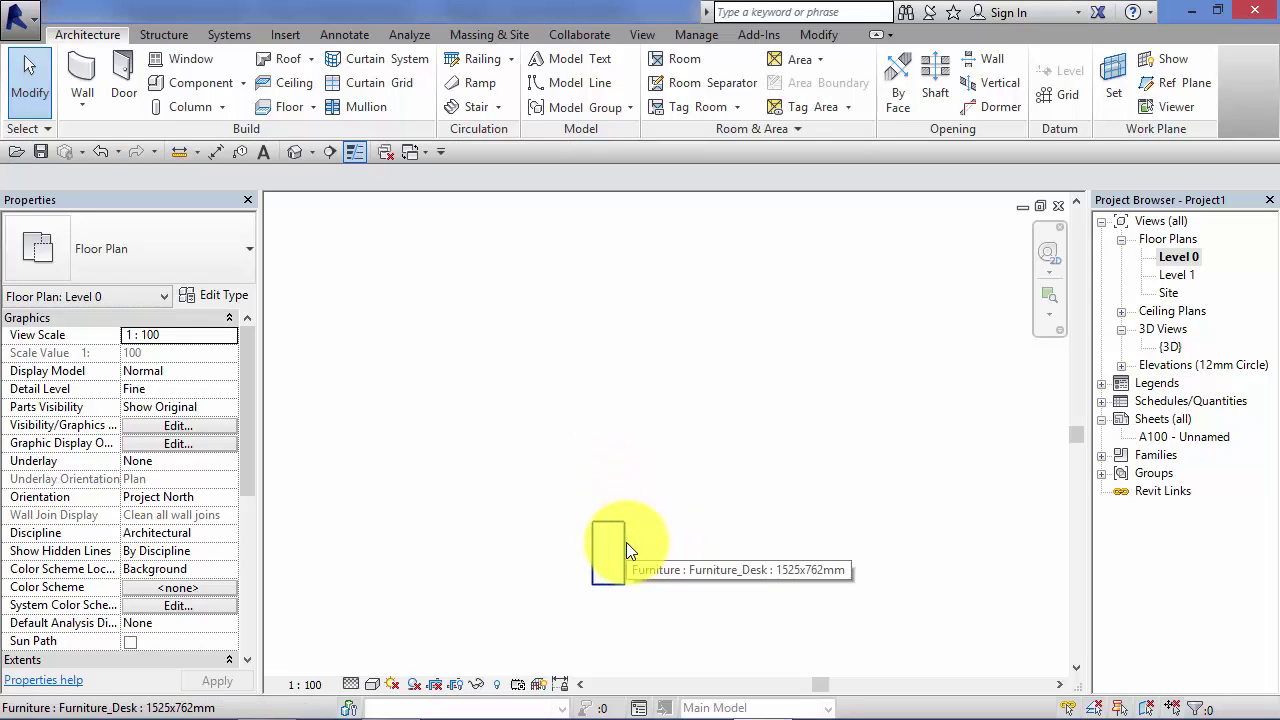
{"action": "left_click", "coordinate": [626, 542]}
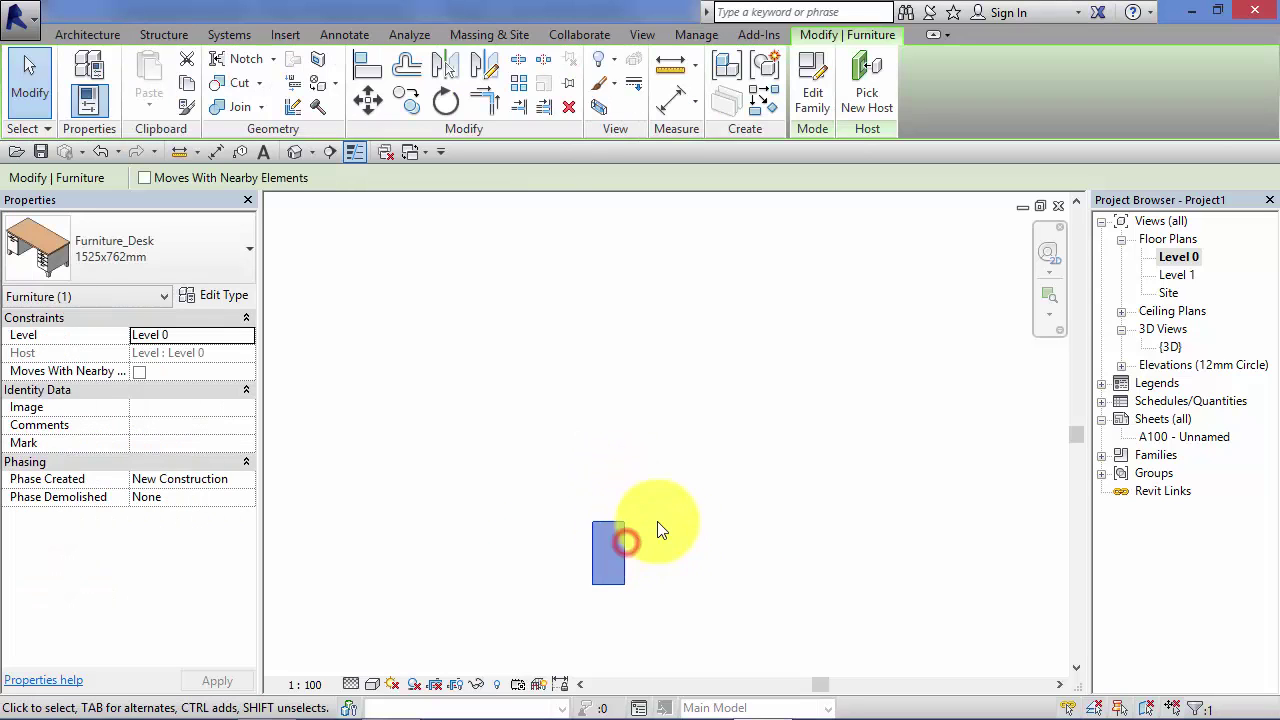
{"action": "left_click", "coordinate": [518, 86]}
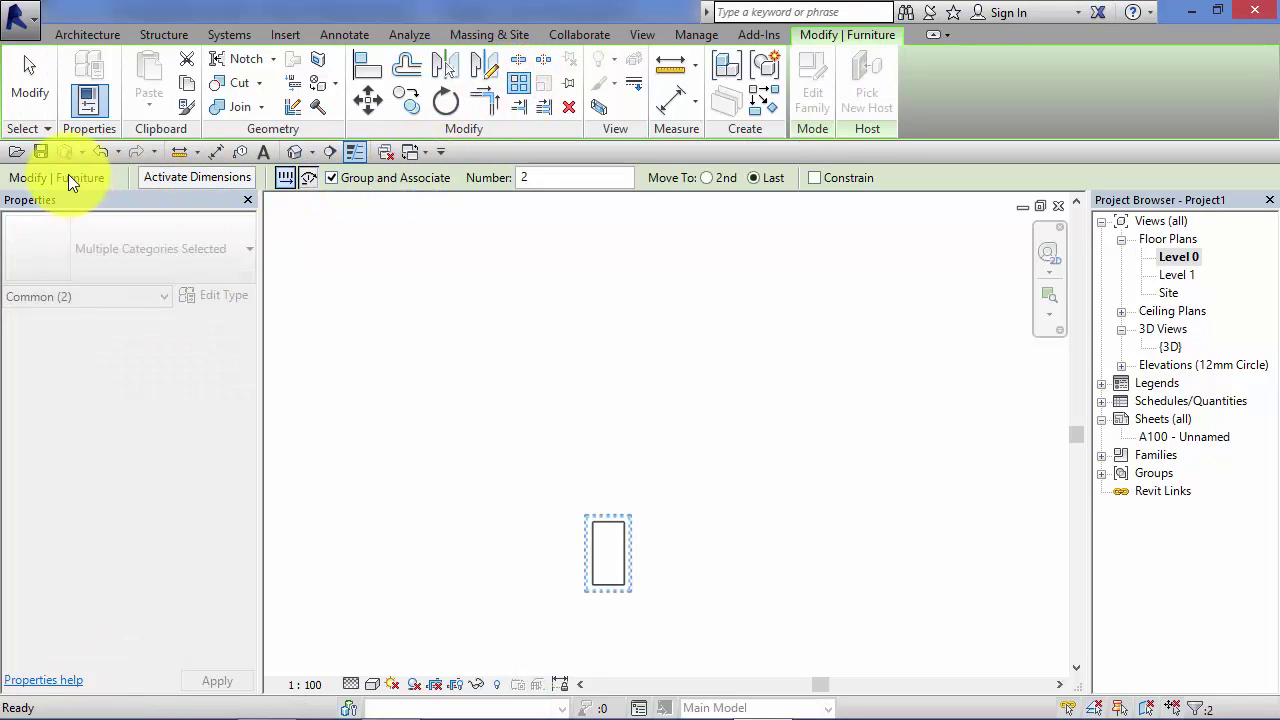
{"action": "left_click", "coordinate": [332, 177]}
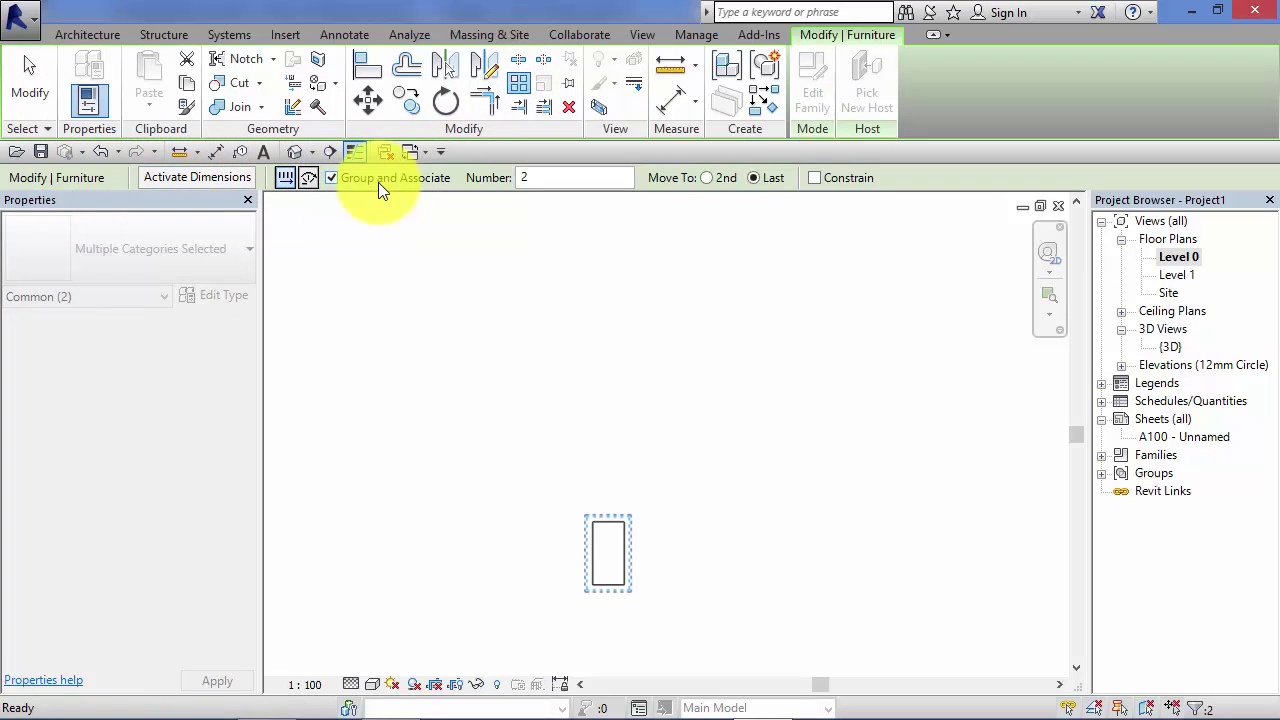
{"action": "left_click", "coordinate": [309, 179]}
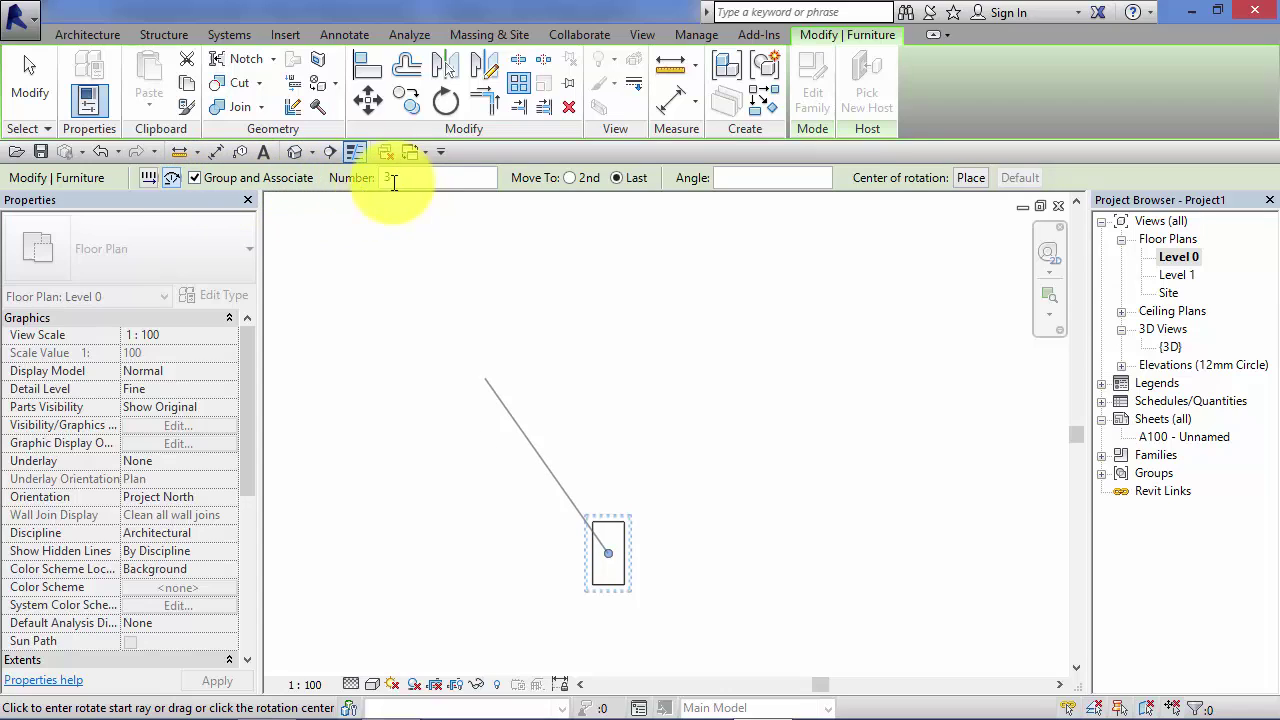
{"action": "left_click_drag", "start_coordinate": [443, 177], "coordinate": [375, 177]}
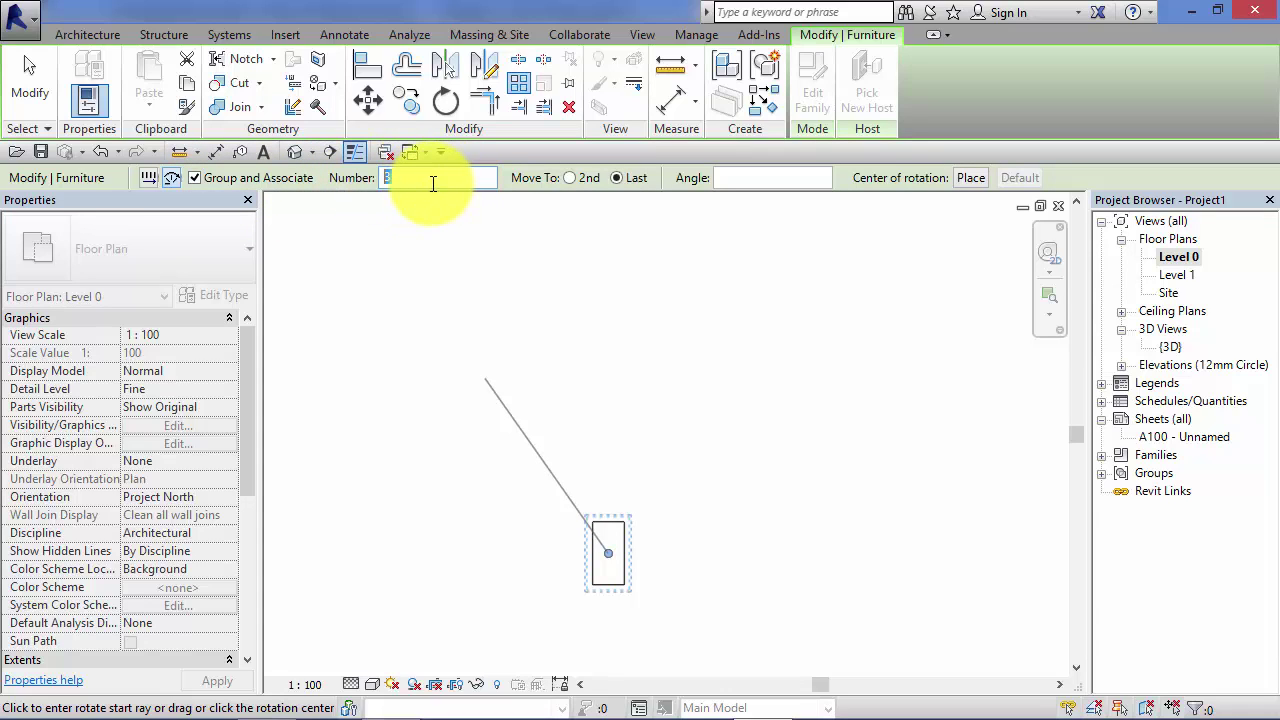
{"action": "type", "text": "12"}
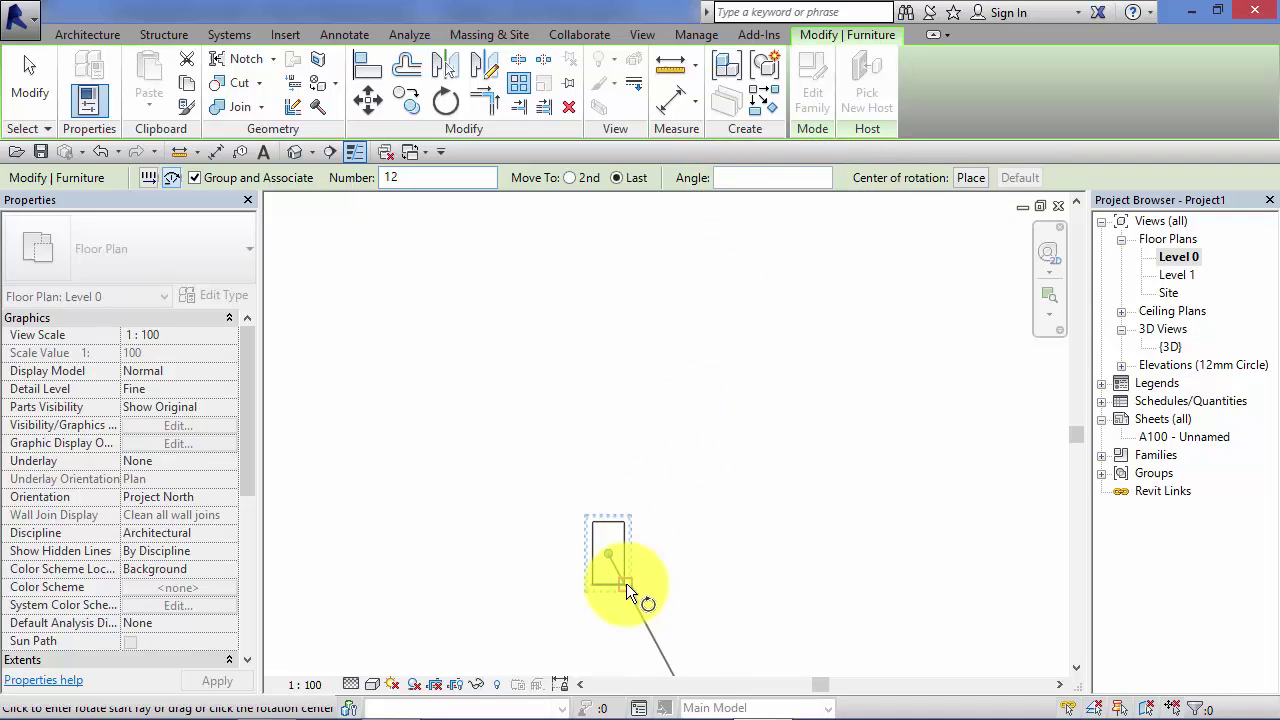
{"action": "middle_click_drag", "start_coordinate": [650, 571], "coordinate": [663, 500]}
{"action": "scroll", "coordinate": [660, 504], "scroll_direction": "up", "scroll_amount": 1}
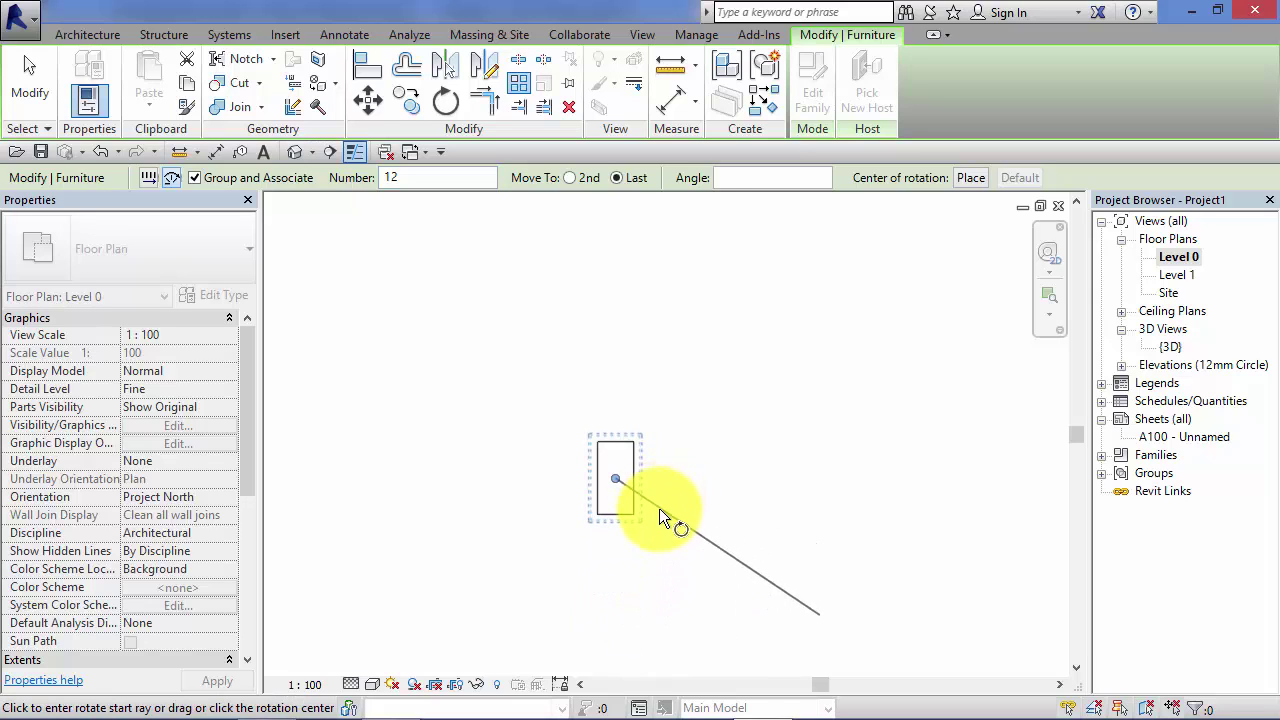
Drag the radial array's centre of rotation off the desk to a point above it
{"action": "left_click", "coordinate": [613, 477]}
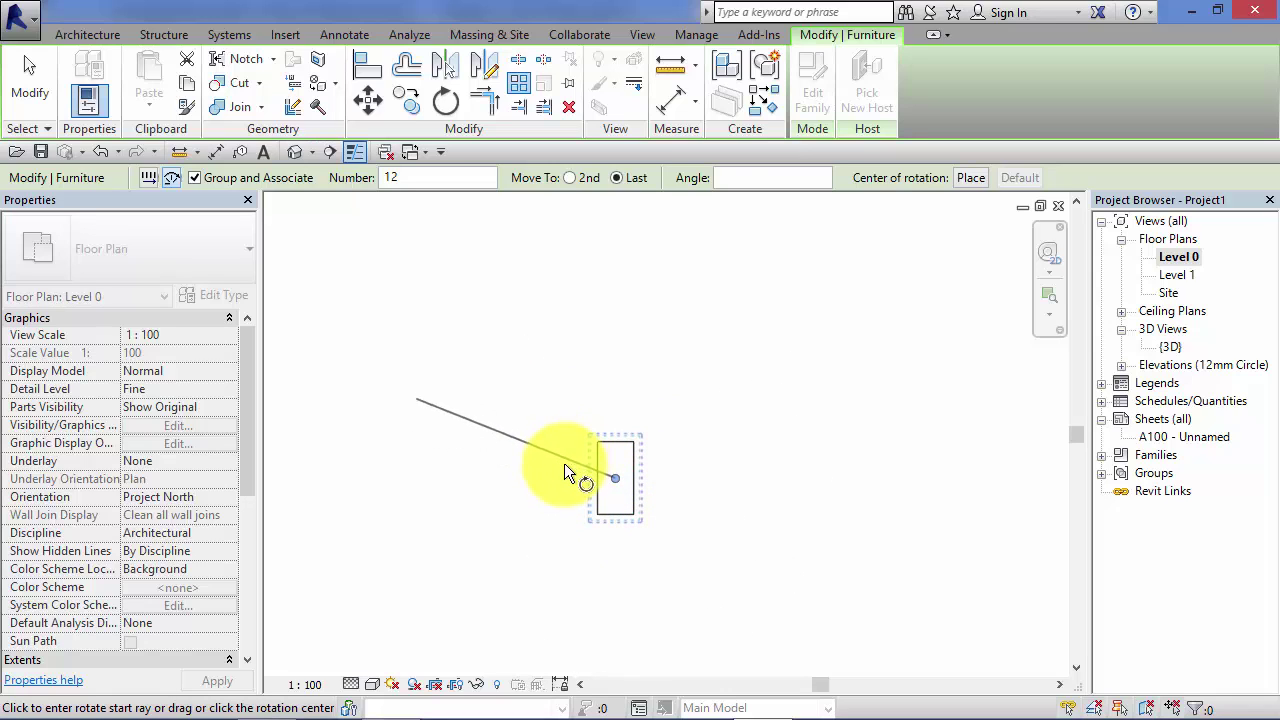
{"action": "middle_click_drag", "start_coordinate": [582, 484], "coordinate": [565, 521]}
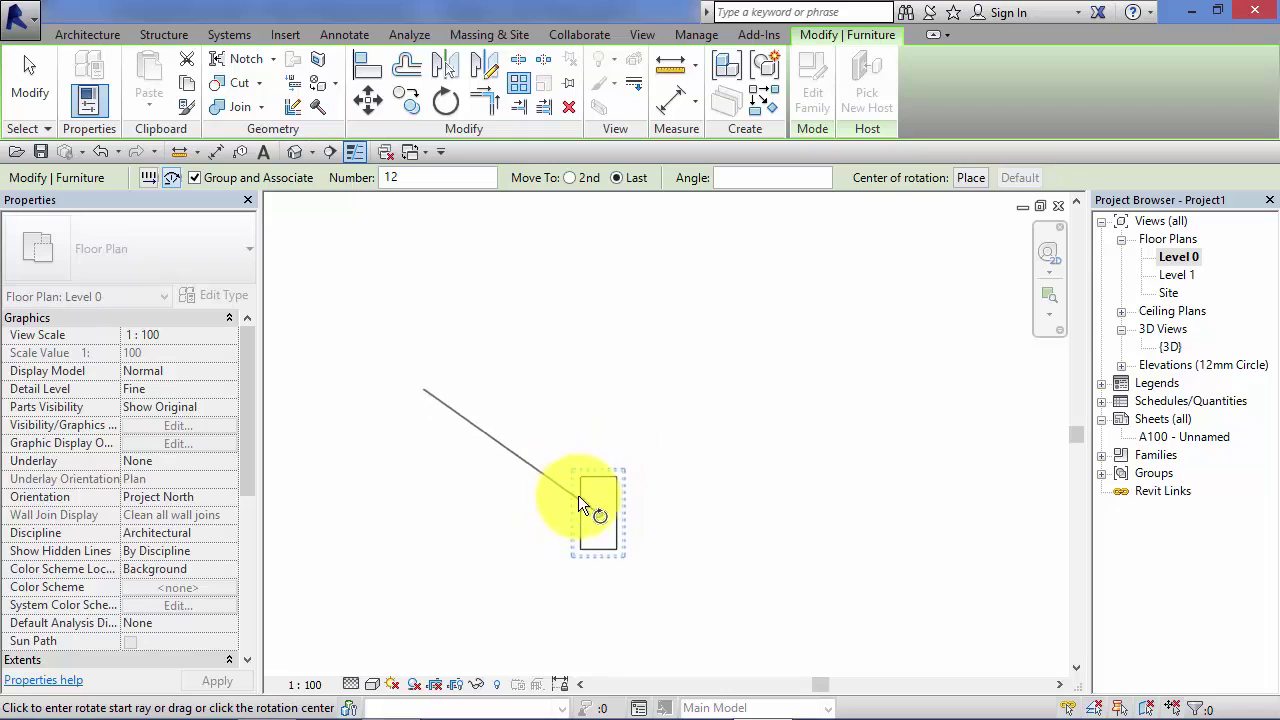
{"action": "left_click_drag", "start_coordinate": [597, 512], "coordinate": [591, 328]}
{"action": "middle_click_drag", "start_coordinate": [638, 386], "coordinate": [650, 462]}
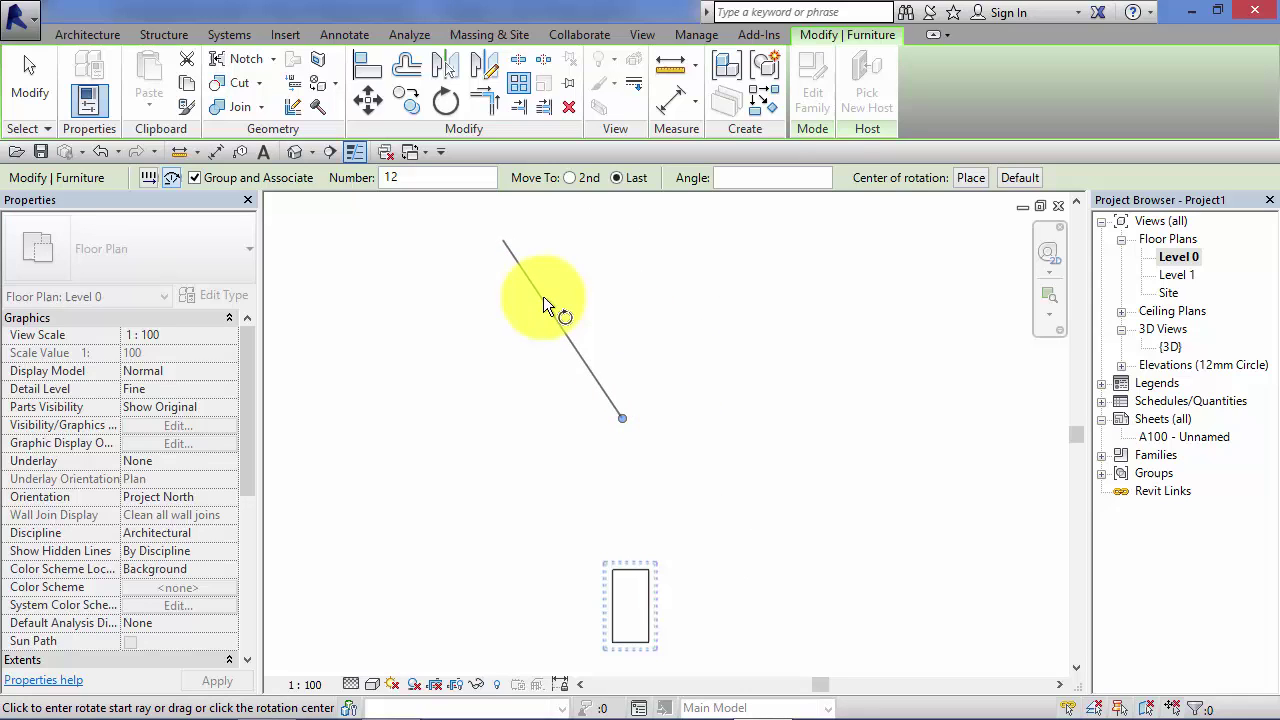
Complete the radial array at 360 degrees, forming a ring of 12 desks, and zoom out
{"action": "left_click", "coordinate": [482, 266]}
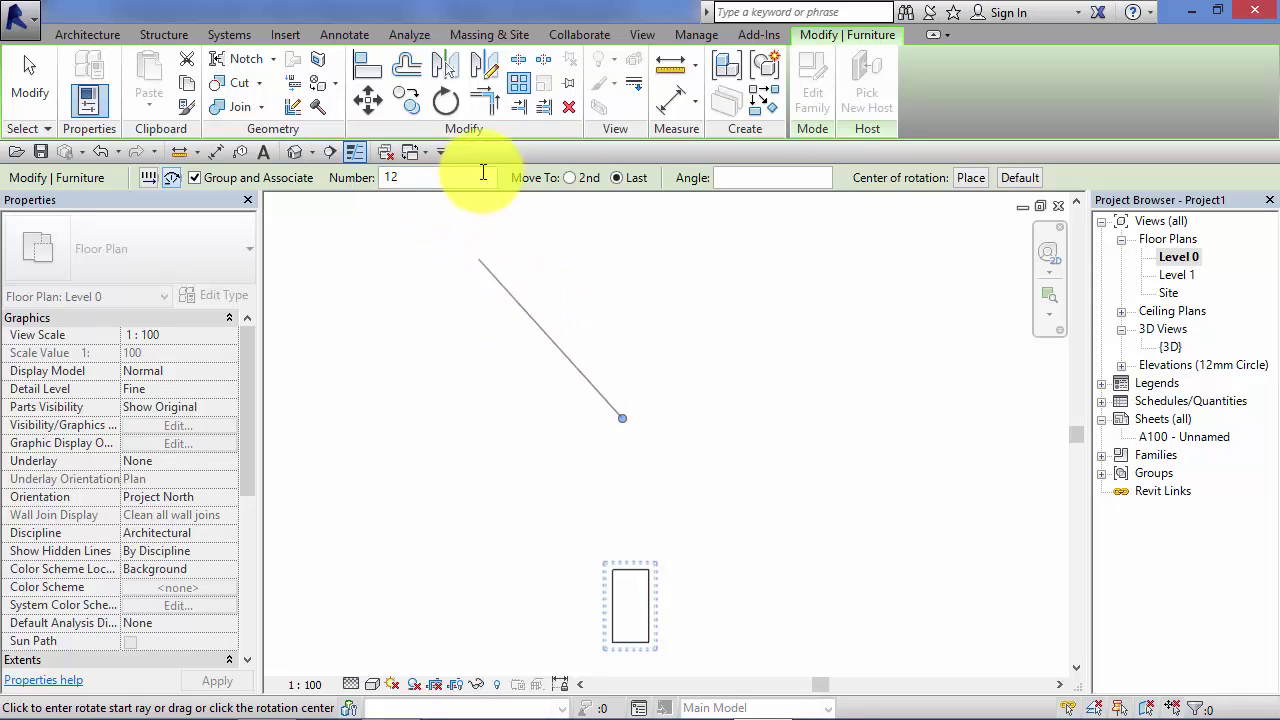
{"action": "left_click", "coordinate": [765, 179]}
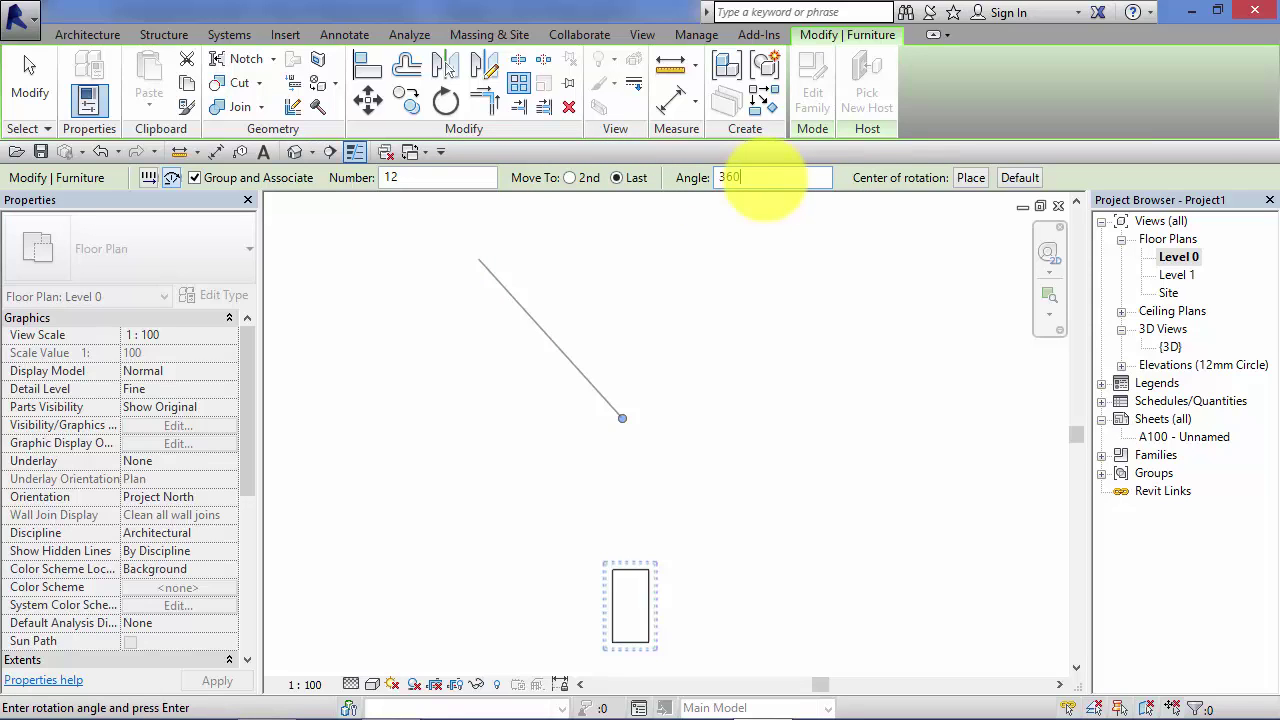
{"action": "key", "text": "Return"}
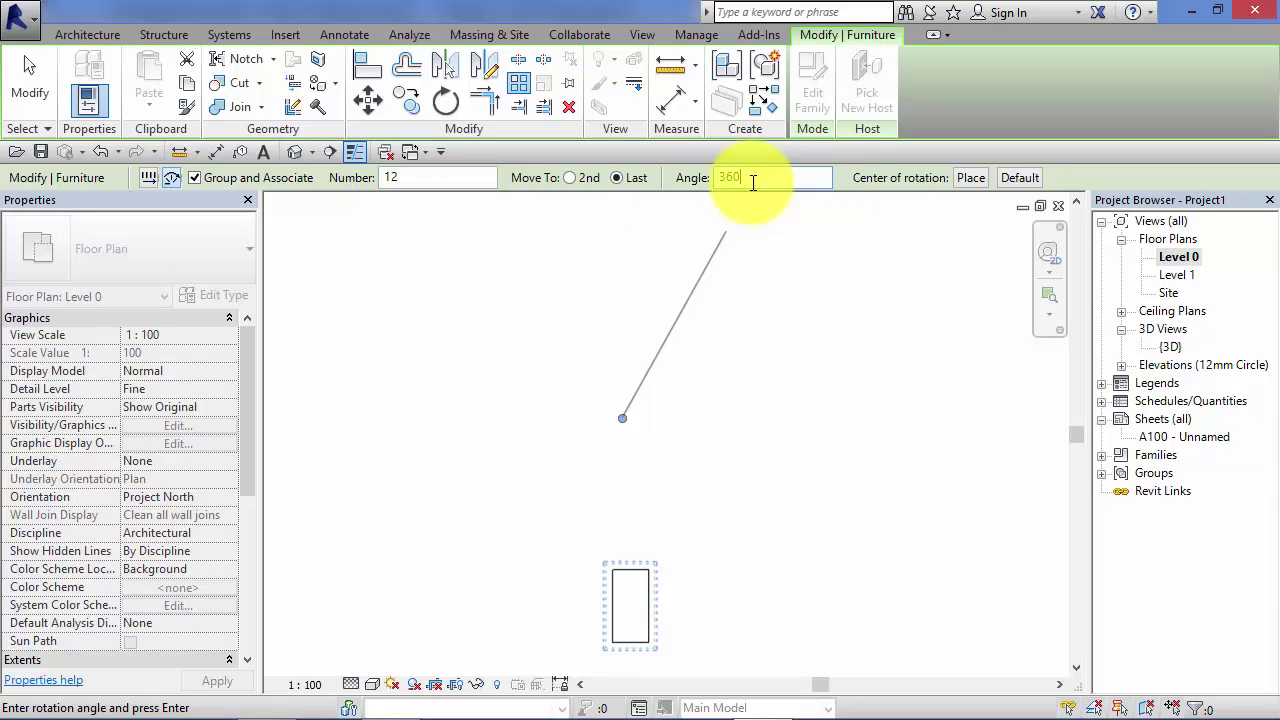
{"action": "key", "text": "Return"}
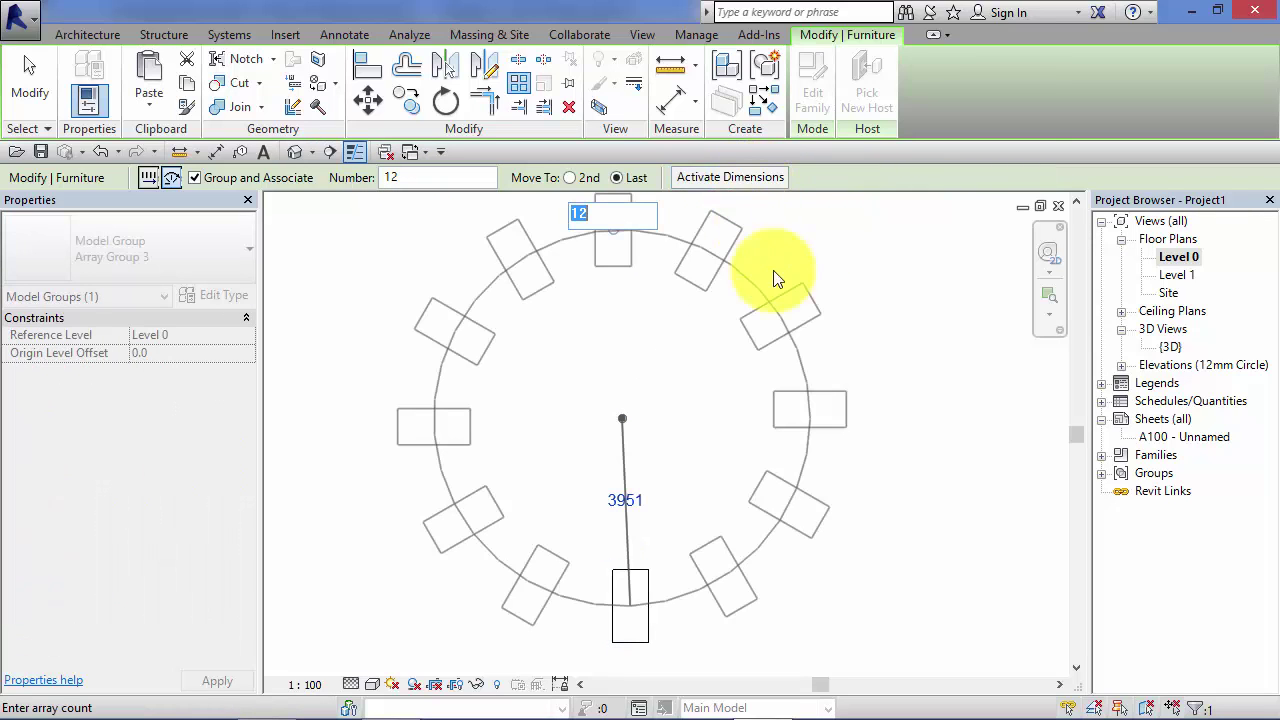
{"action": "left_click", "coordinate": [886, 468]}
{"action": "scroll", "coordinate": [883, 468], "scroll_direction": "down", "scroll_amount": 2}
{"action": "middle_click_drag", "start_coordinate": [886, 474], "coordinate": [814, 503]}
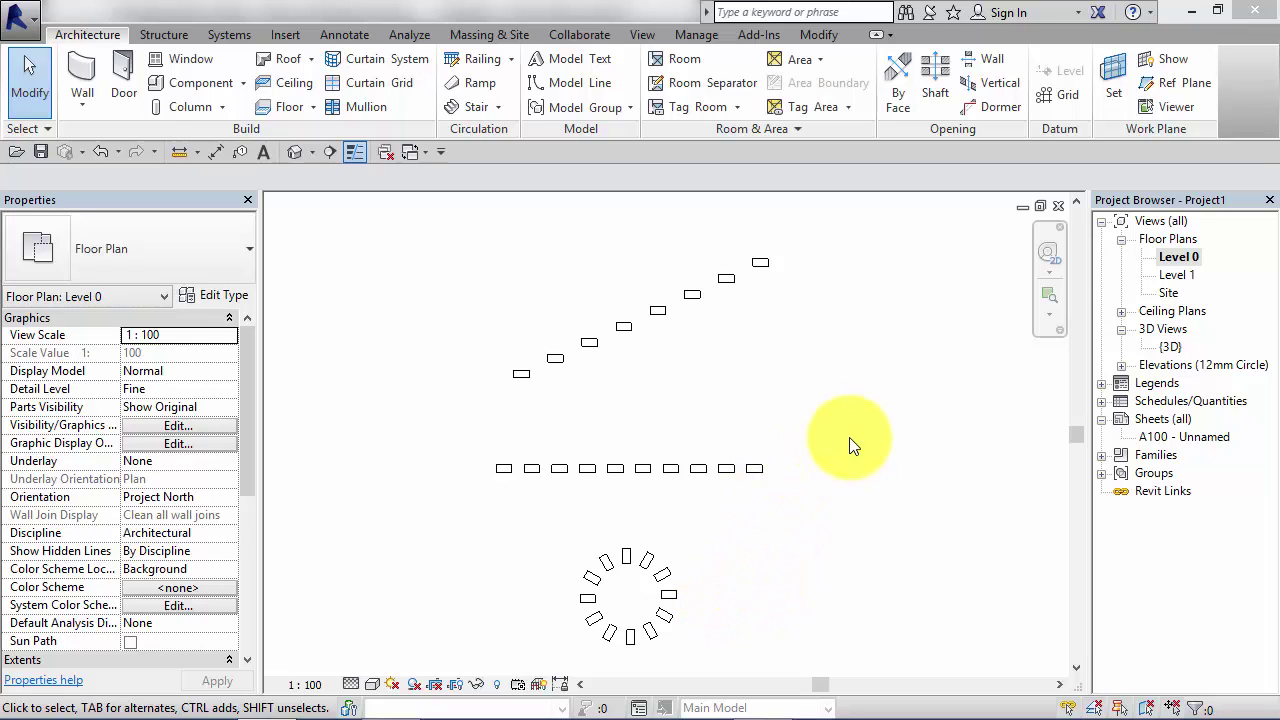
Change the diagonal desk array (Array Group 2) count from 8 to 12
{"action": "scroll", "coordinate": [817, 493], "scroll_direction": "up", "scroll_amount": 2}
{"action": "middle_click_drag", "start_coordinate": [751, 391], "coordinate": [814, 495]}
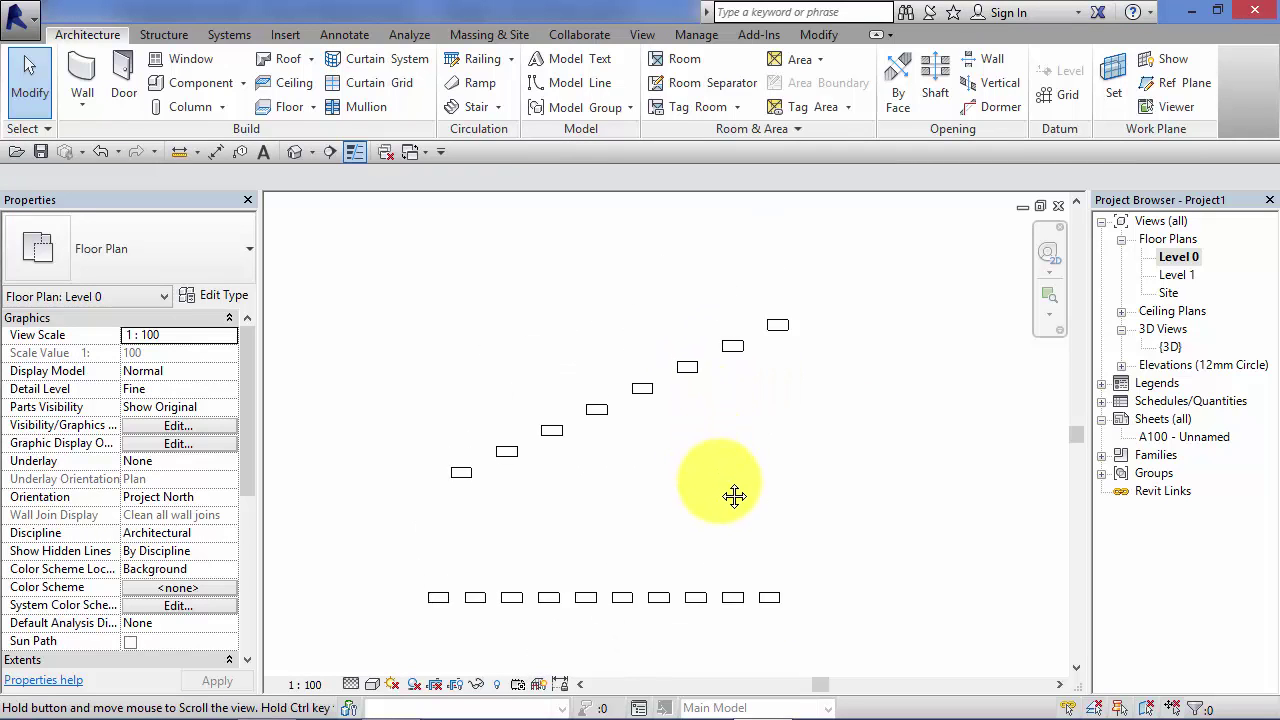
{"action": "scroll", "coordinate": [680, 442], "scroll_direction": "up", "scroll_amount": 1}
{"action": "middle_click_drag", "start_coordinate": [706, 469], "coordinate": [726, 511]}
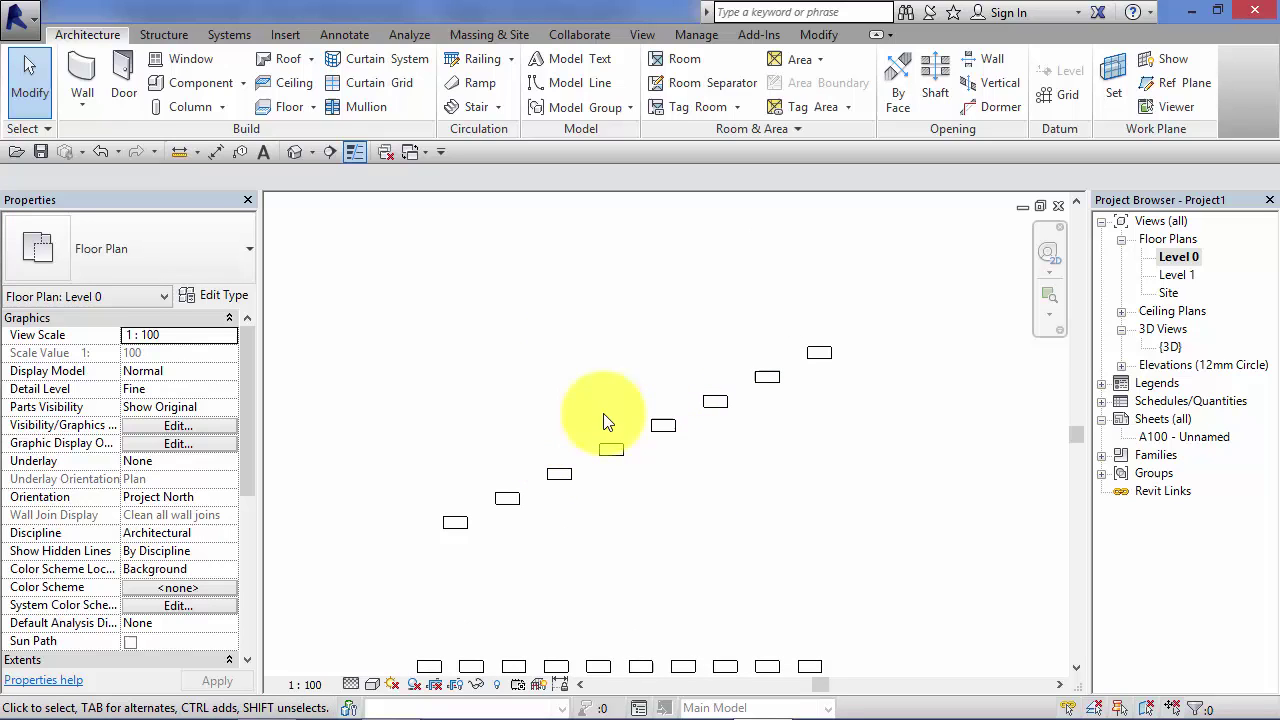
{"action": "left_click", "coordinate": [612, 449]}
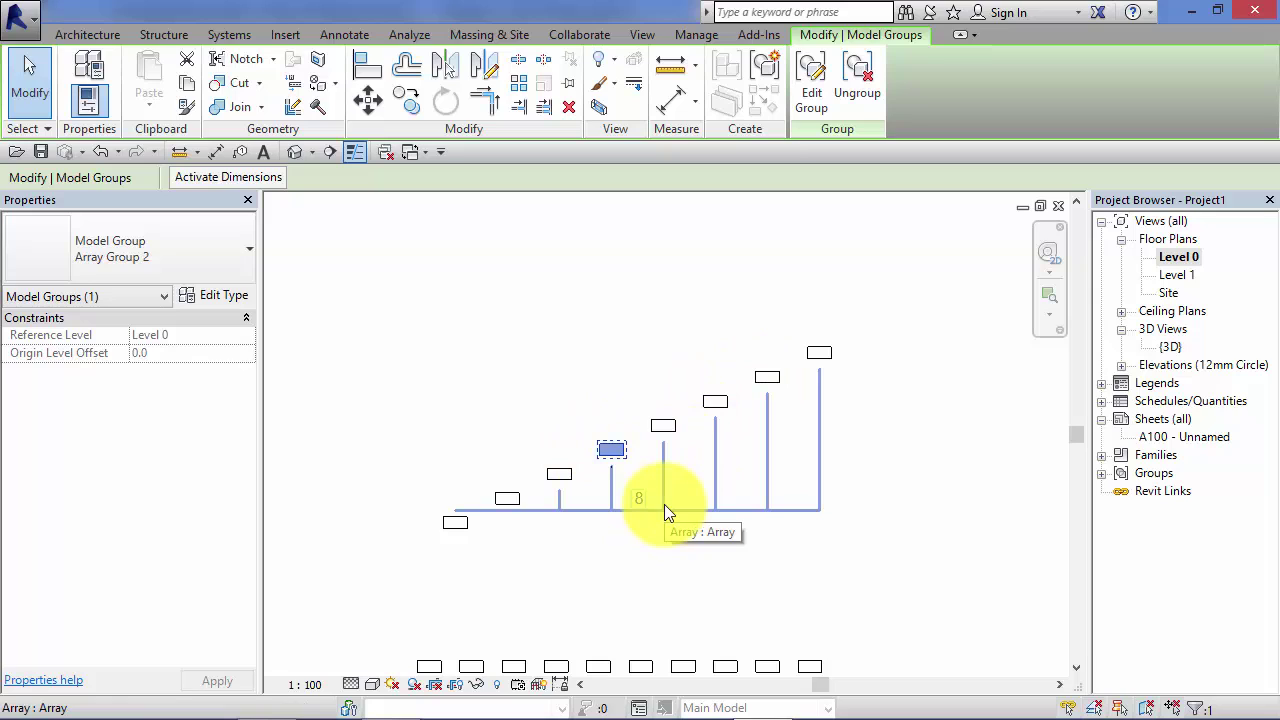
{"action": "left_click", "coordinate": [658, 505]}
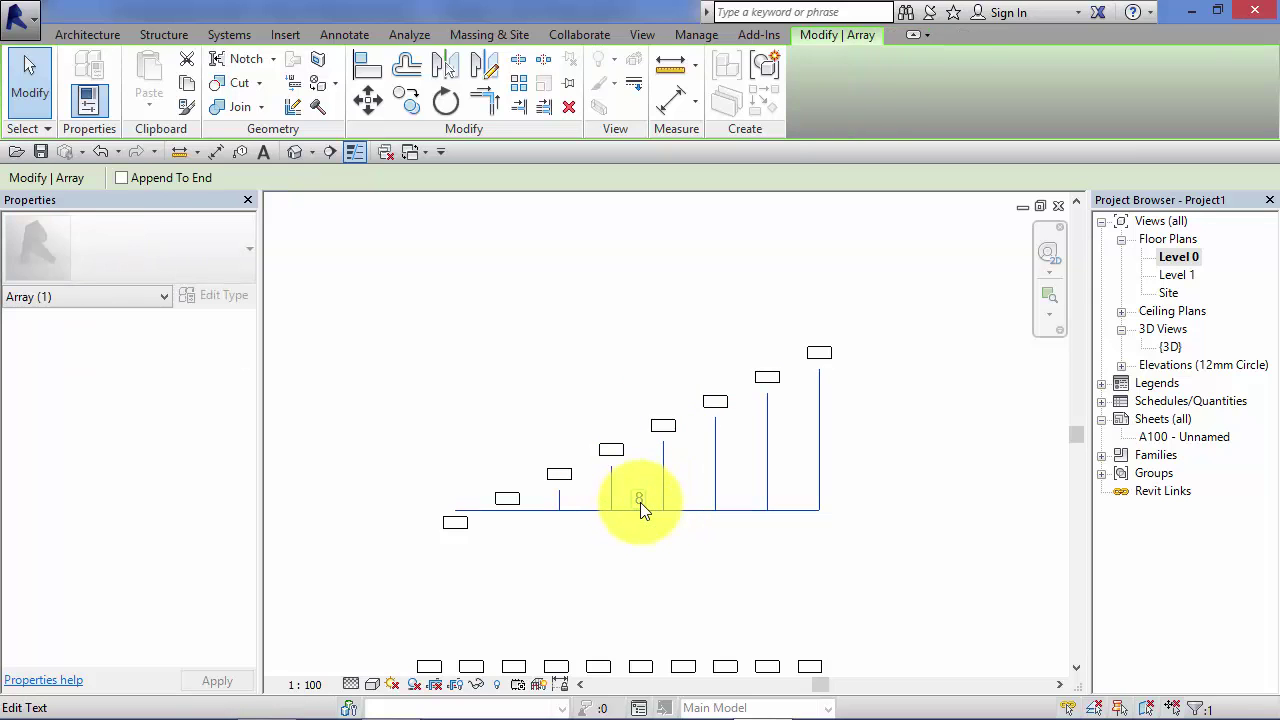
{"action": "left_click", "coordinate": [638, 503]}
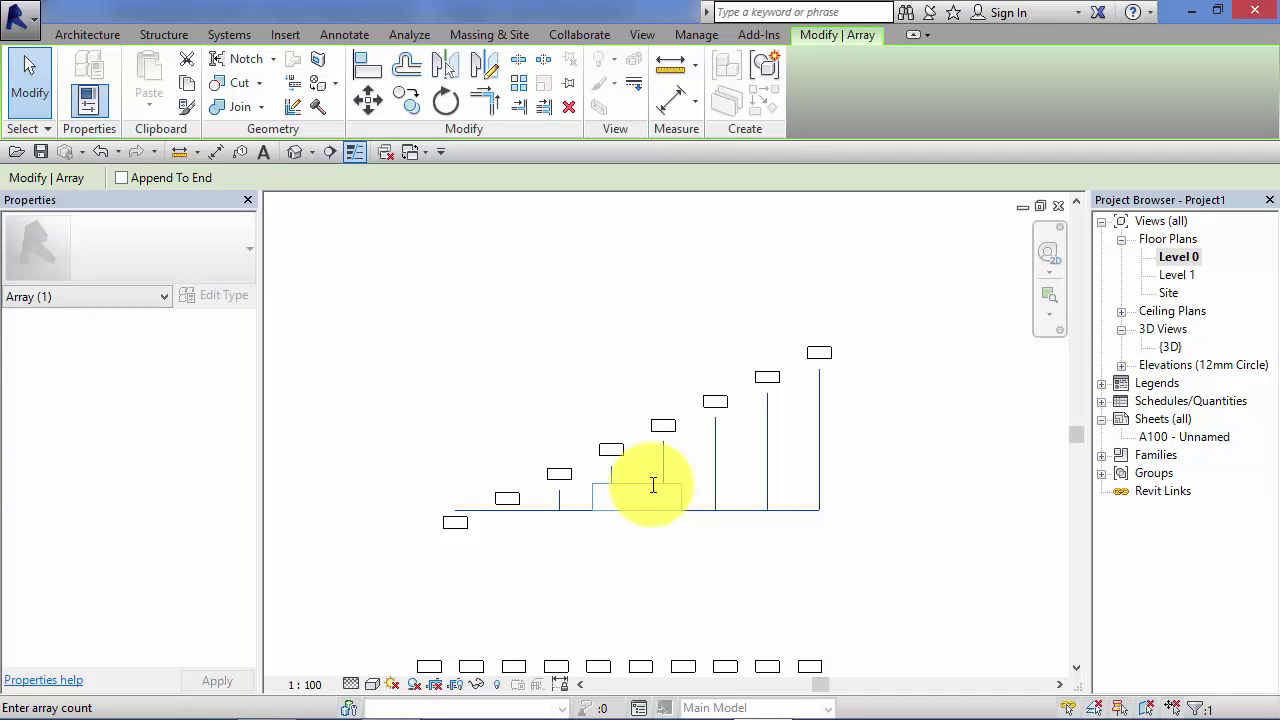
{"action": "type", "text": "12"}
{"action": "key", "text": "Return"}
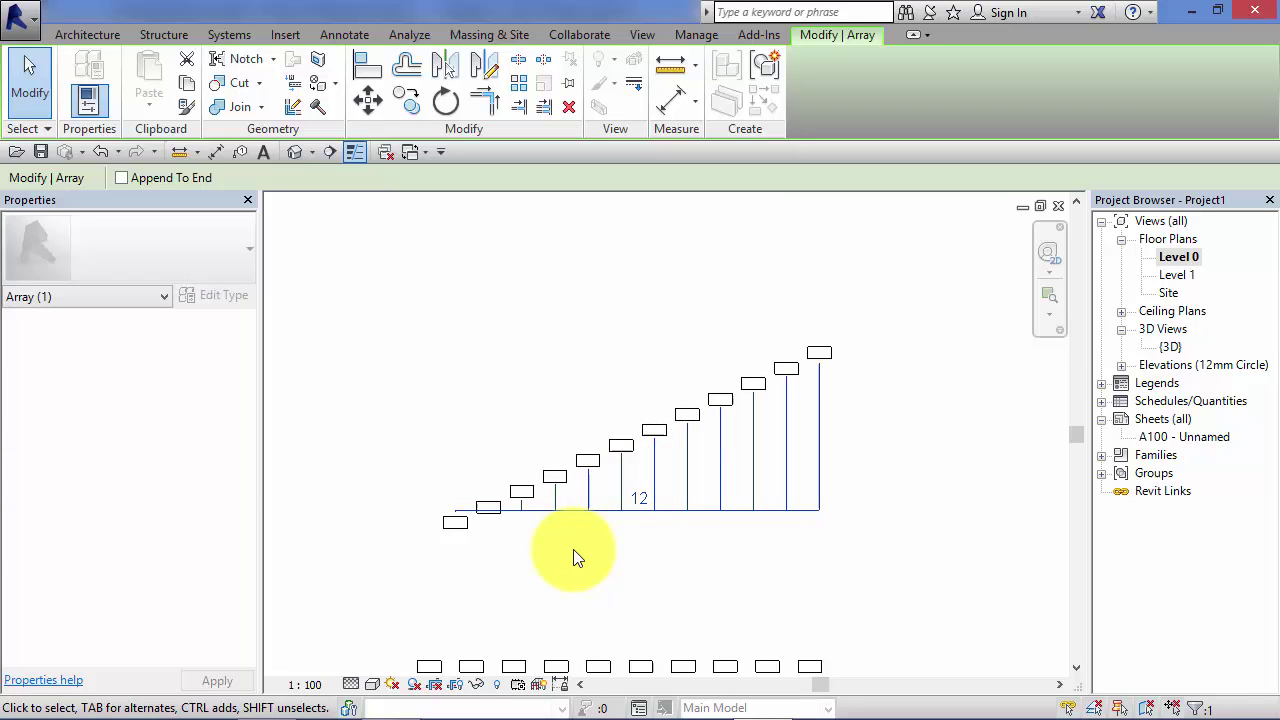
{"action": "left_click", "coordinate": [575, 553]}
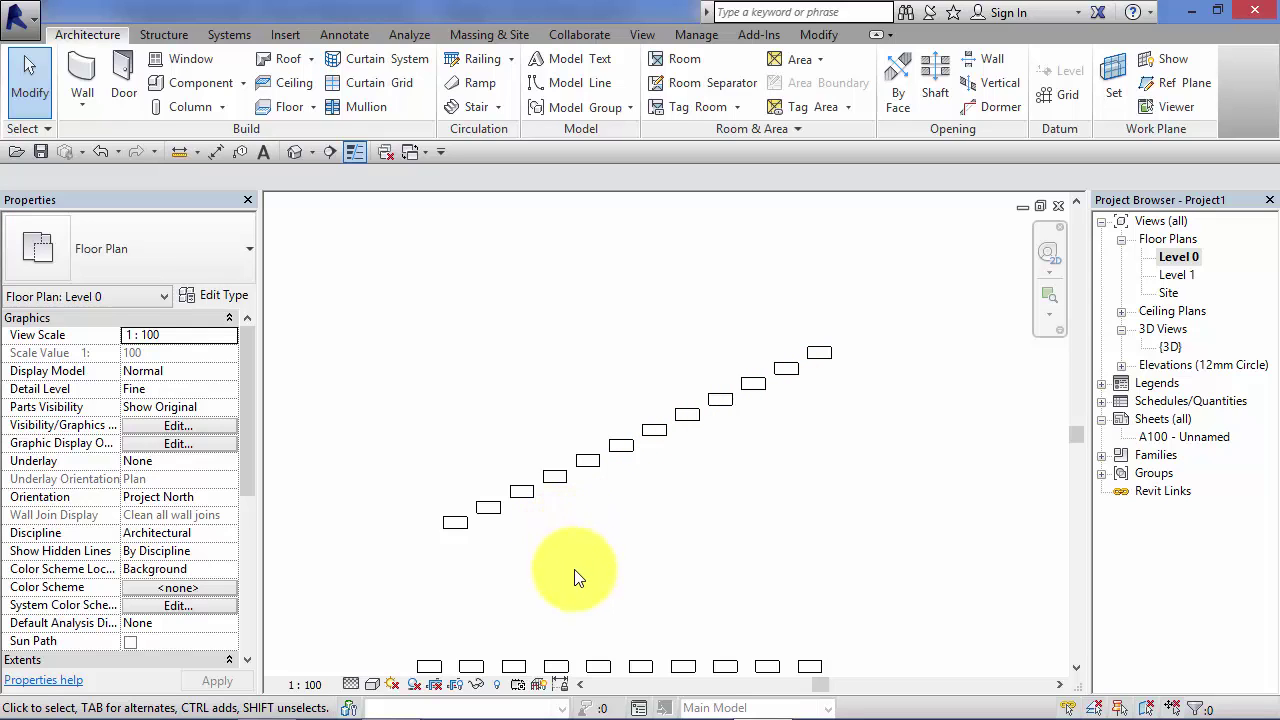
Raise the straight desk row's array count from 10 to 15
{"action": "middle_click_drag", "start_coordinate": [574, 571], "coordinate": [566, 354]}
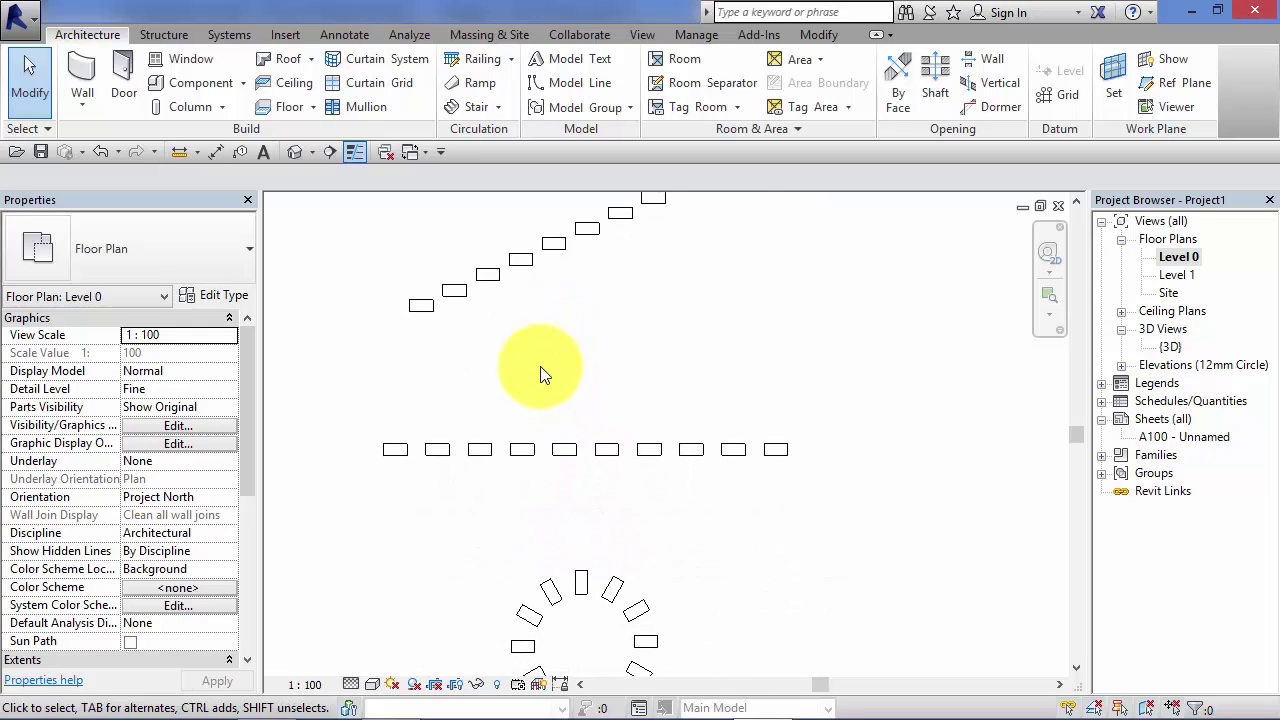
{"action": "left_click", "coordinate": [558, 450]}
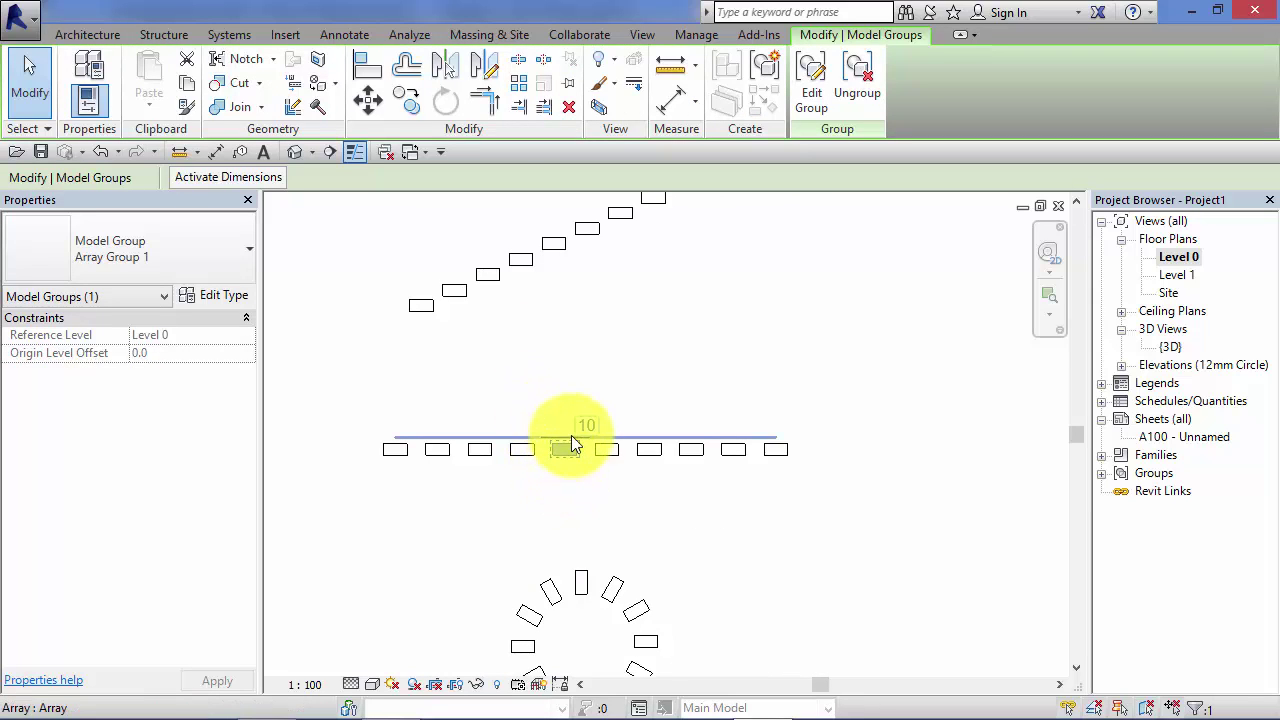
{"action": "left_click", "coordinate": [594, 435]}
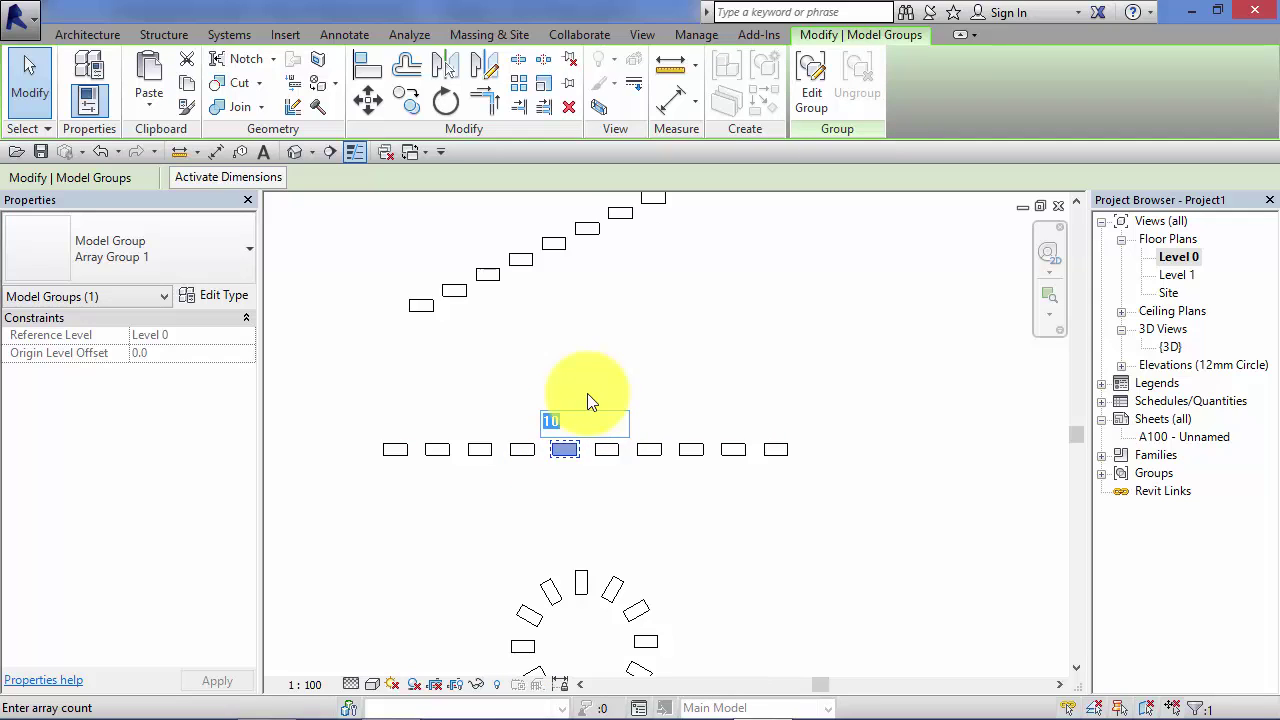
{"action": "type", "text": "15"}
{"action": "key", "text": "Return"}
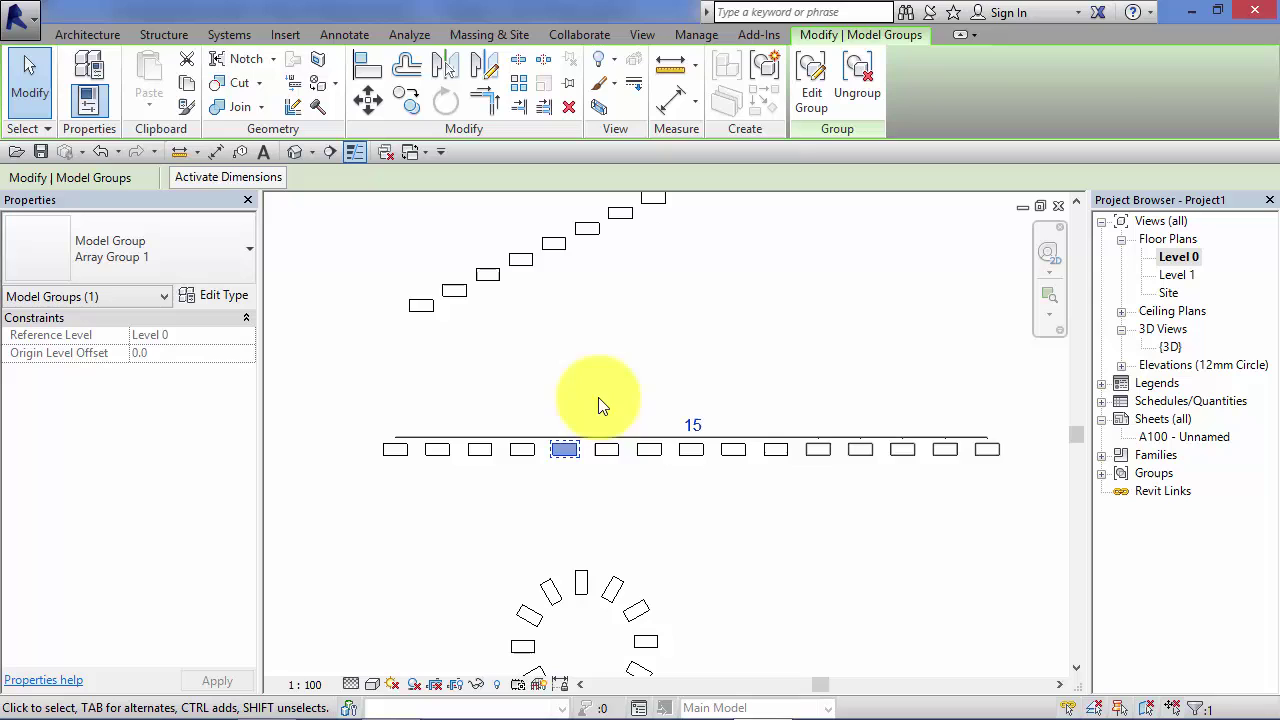
{"action": "left_click", "coordinate": [646, 488]}
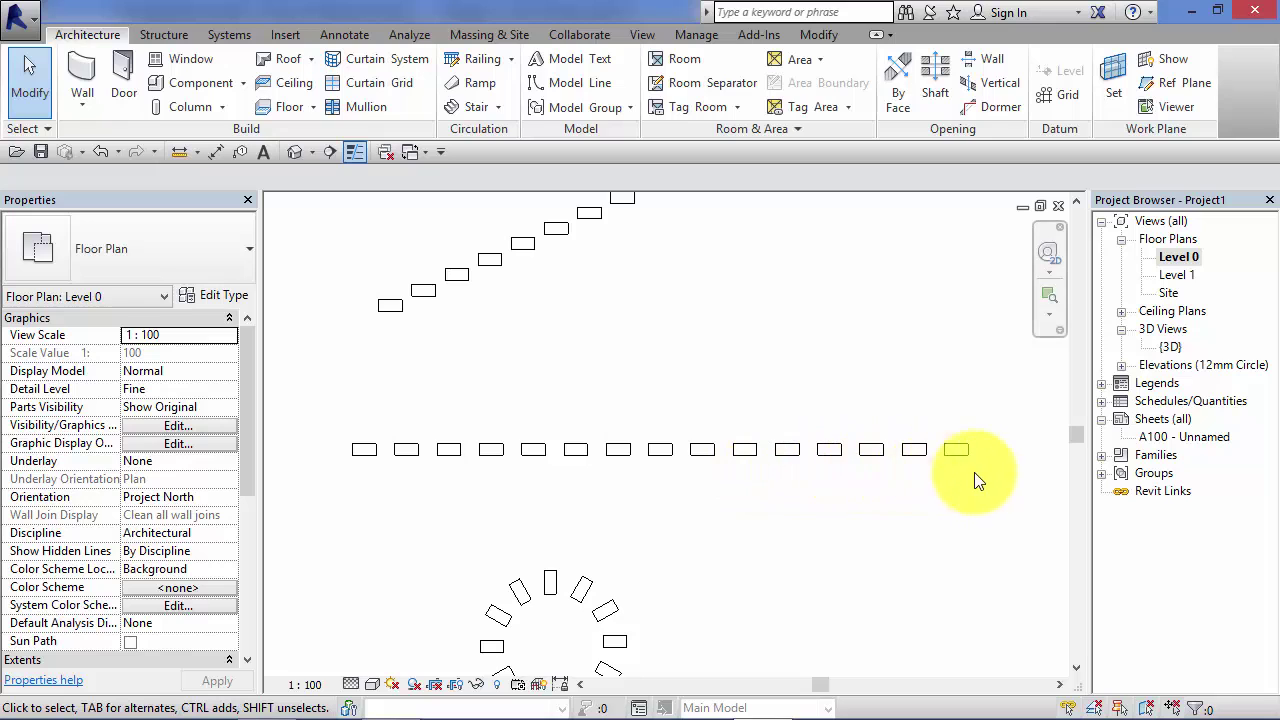
Drag one desk upward so Array Group 1 slopes up to the right
{"action": "left_click", "coordinate": [661, 449]}
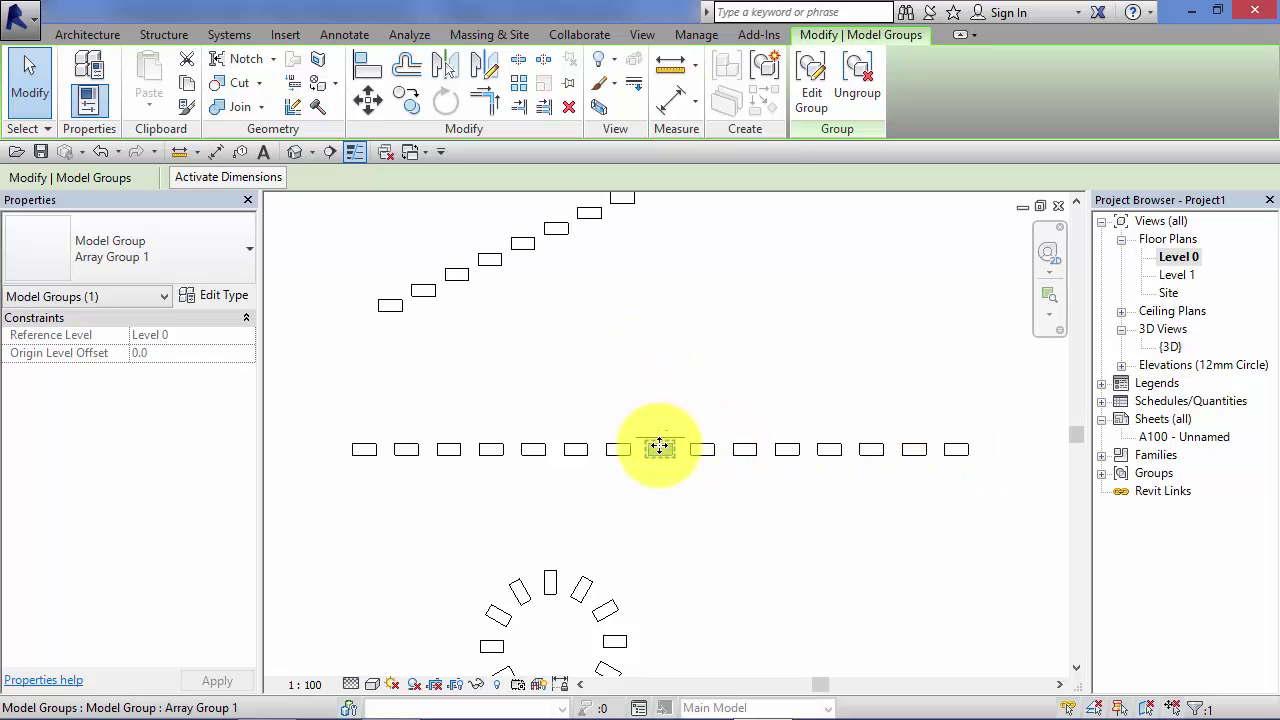
{"action": "mouse_move", "coordinate": [658, 440]}
{"action": "left_mouse_down"}
{"action": "mouse_move", "coordinate": [655, 425]}
{"action": "mouse_move", "coordinate": [663, 471]}
{"action": "mouse_move", "coordinate": [670, 433]}
{"action": "mouse_move", "coordinate": [660, 438]}
{"action": "left_mouse_up"}
{"action": "left_click", "coordinate": [649, 363]}
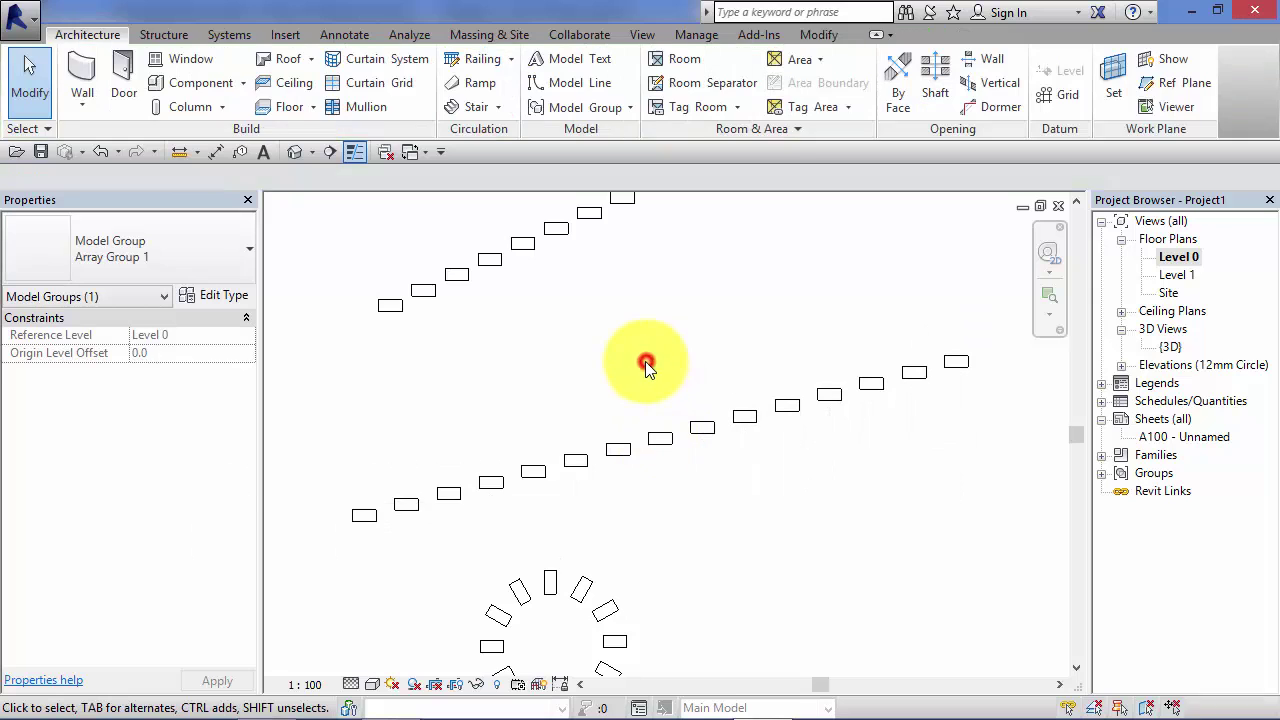
Change the desk ring's radius from 3951 to 4500
{"action": "middle_click_drag", "start_coordinate": [612, 573], "coordinate": [849, 406]}
{"action": "scroll", "coordinate": [752, 447], "scroll_direction": "up", "scroll_amount": 2}
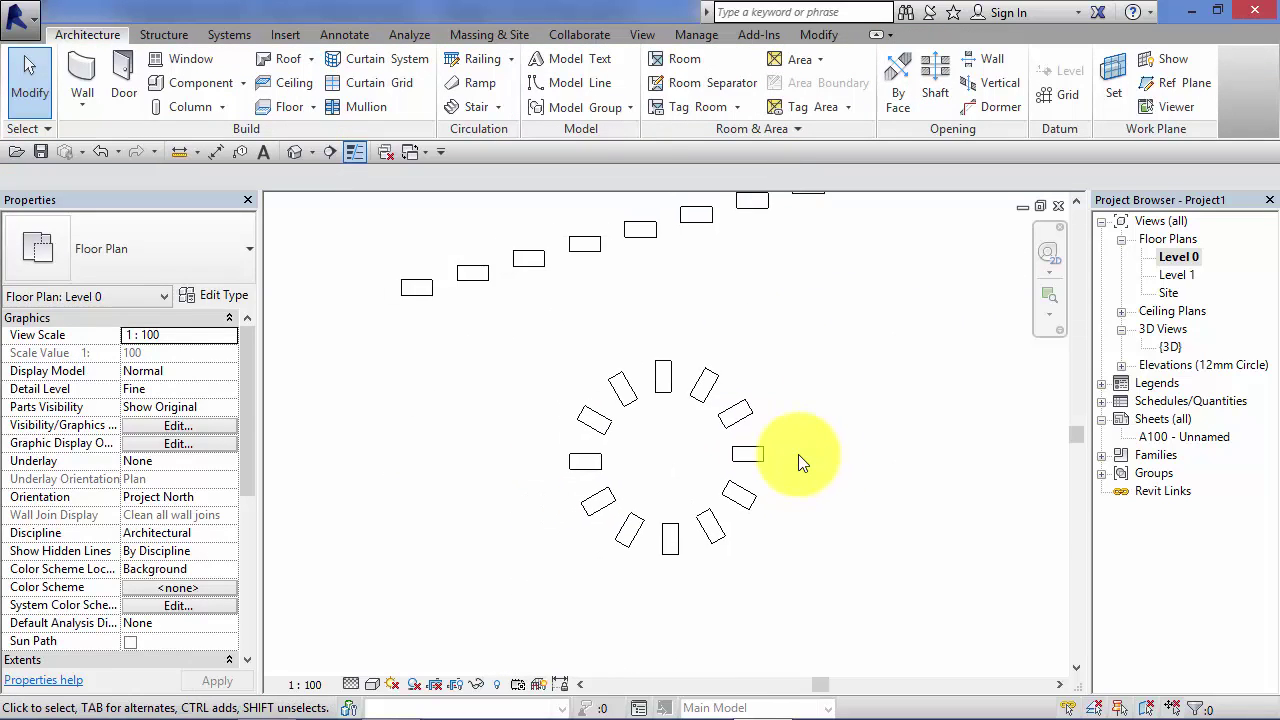
{"action": "scroll", "coordinate": [797, 455], "scroll_direction": "up", "scroll_amount": 2}
{"action": "middle_click_drag", "start_coordinate": [797, 457], "coordinate": [752, 452]}
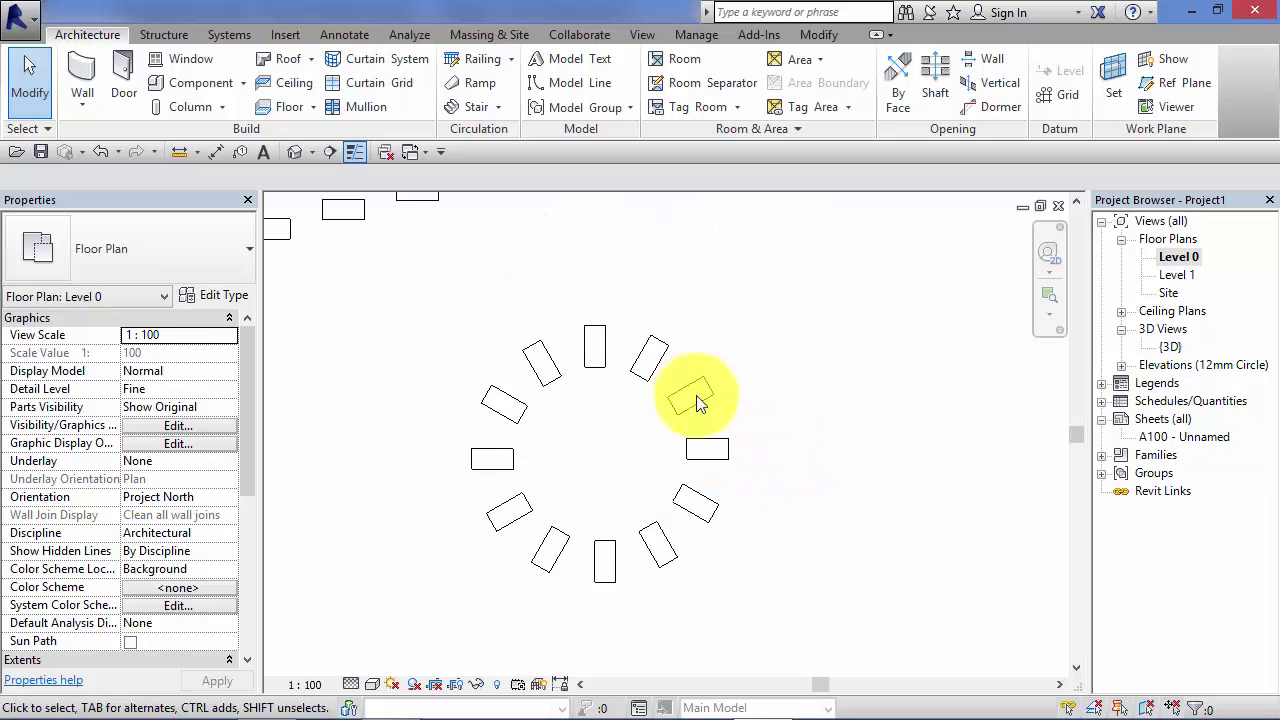
{"action": "left_click", "coordinate": [703, 448]}
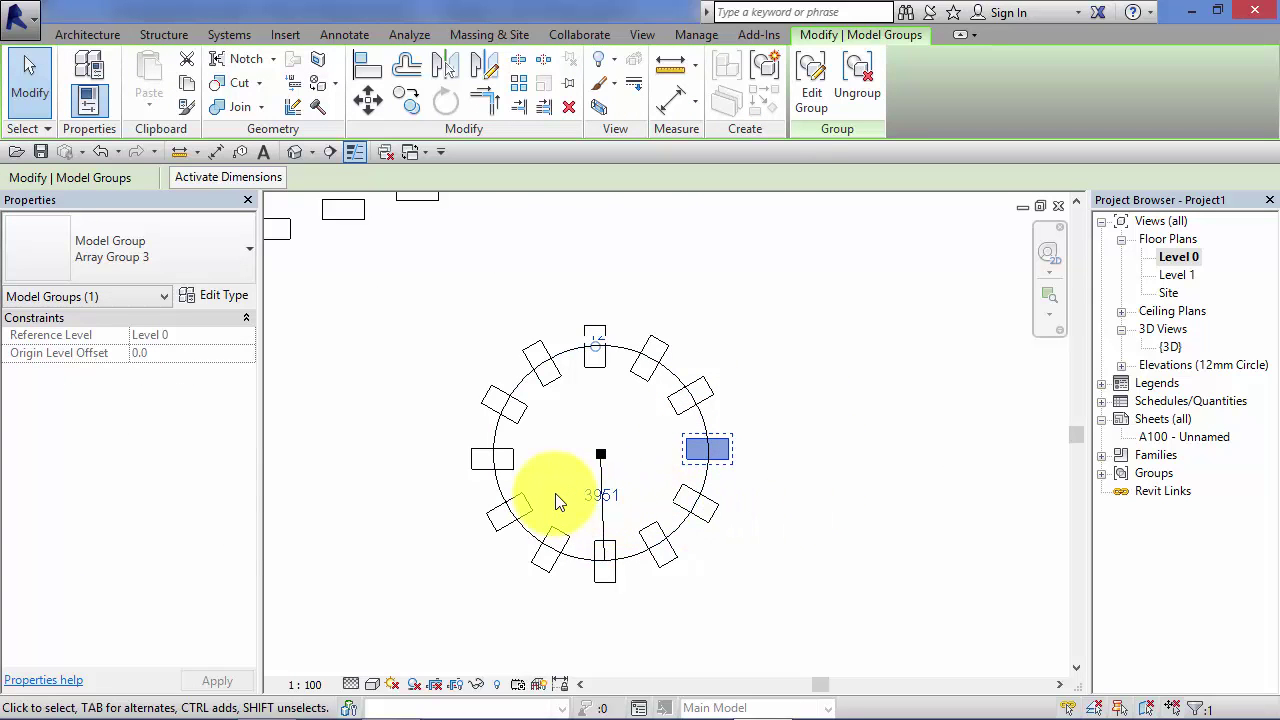
{"action": "left_click", "coordinate": [614, 498]}
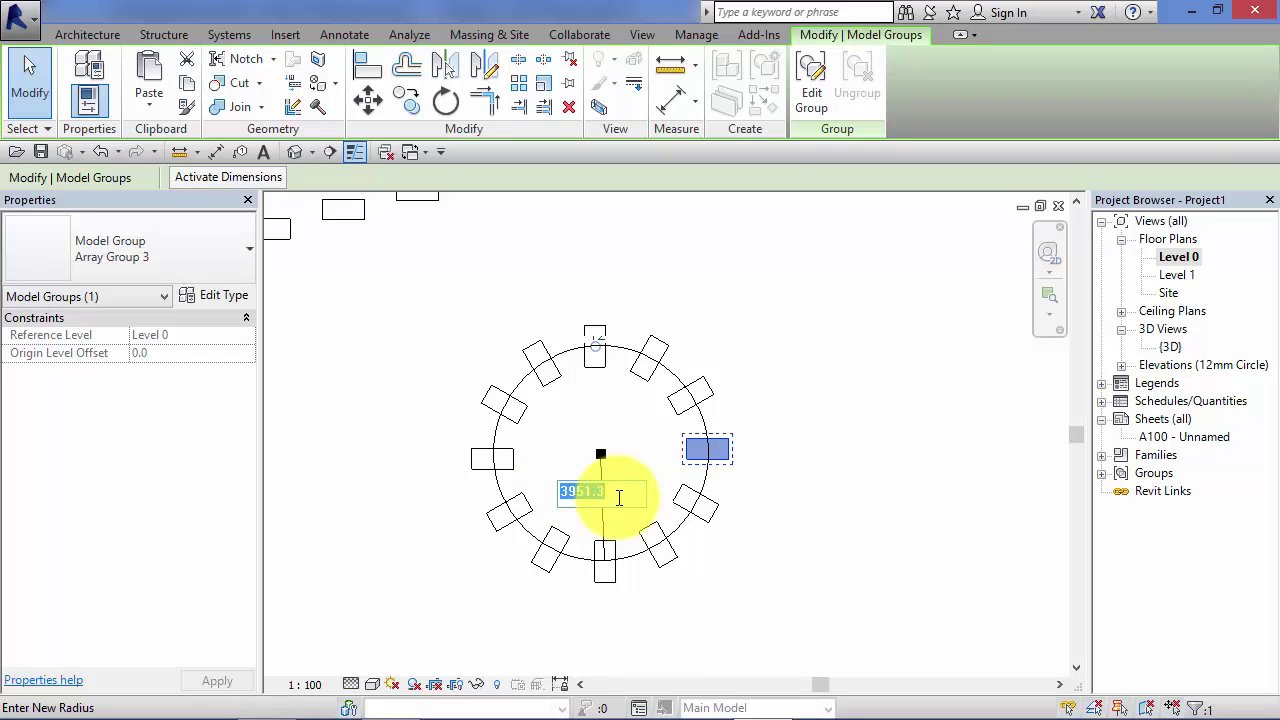
{"action": "type", "text": "4500"}
{"action": "key", "text": "Return"}
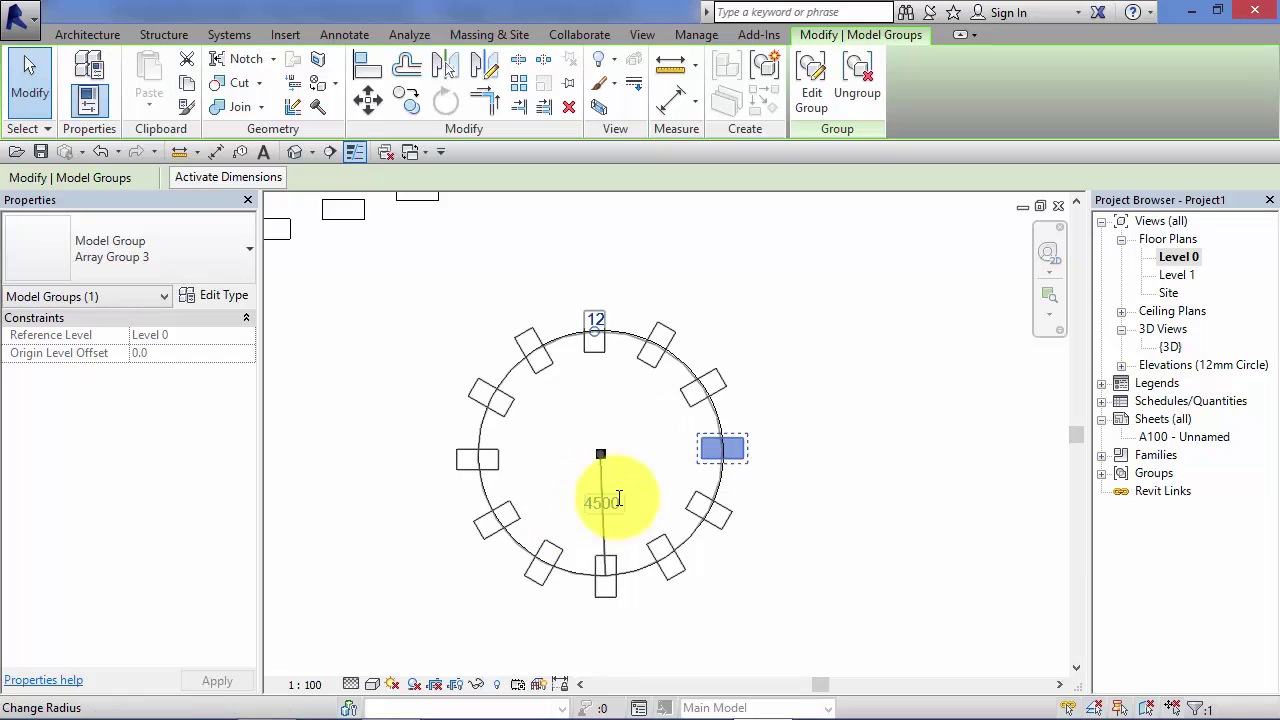
Increase the ring's desk count from 12 to 17
{"action": "left_click", "coordinate": [599, 317]}
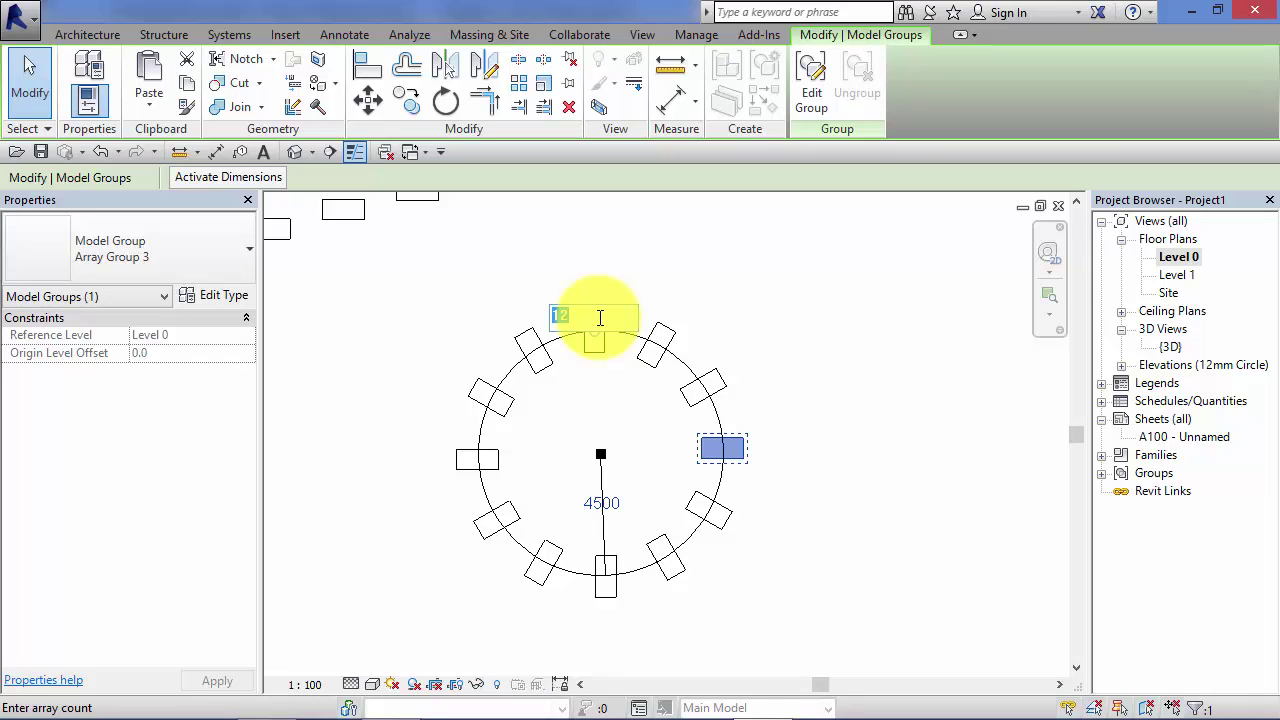
{"action": "type", "text": "17"}
{"action": "key", "text": "Return"}
{"action": "left_click", "coordinate": [866, 450]}
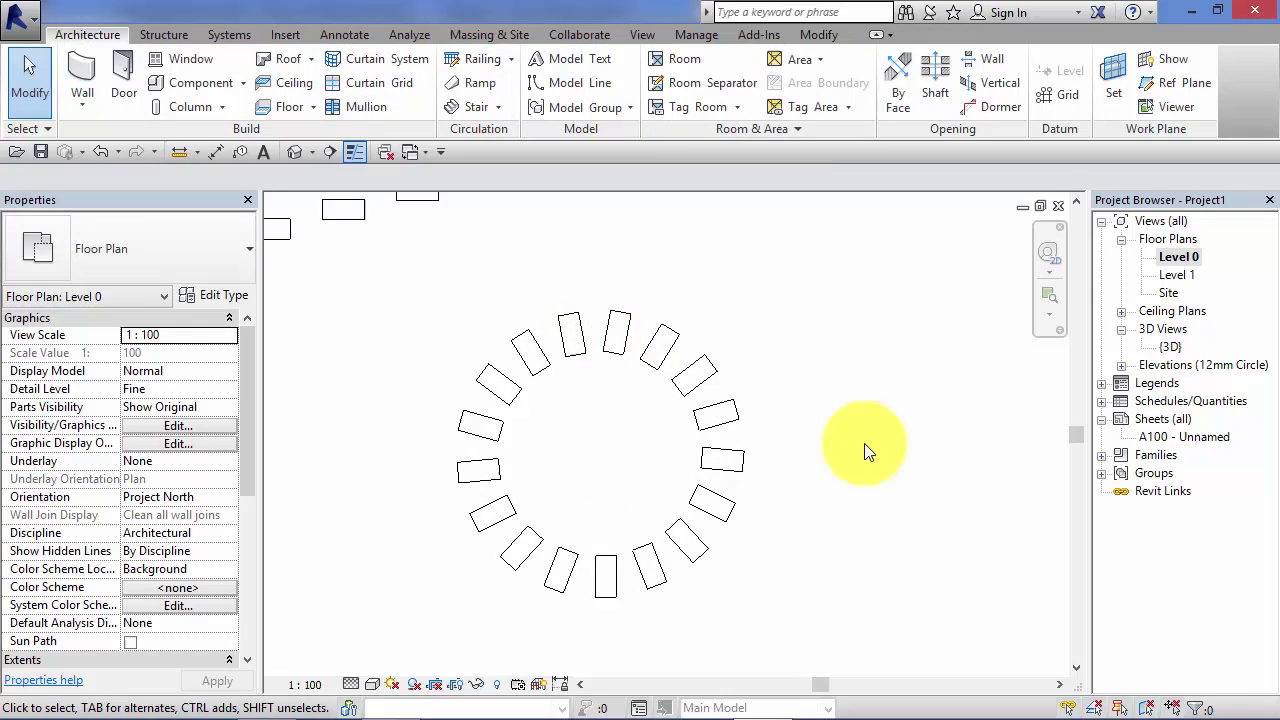